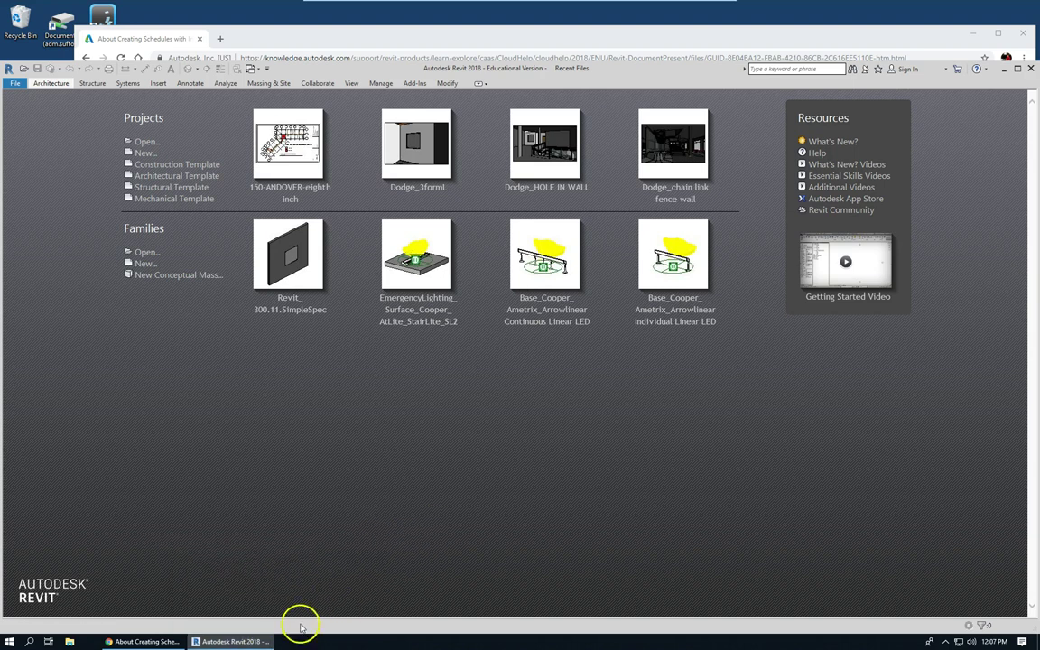
Switch from the Revit start screen to the Knowledge Network article on creating schedules with images
left_click(142, 641)
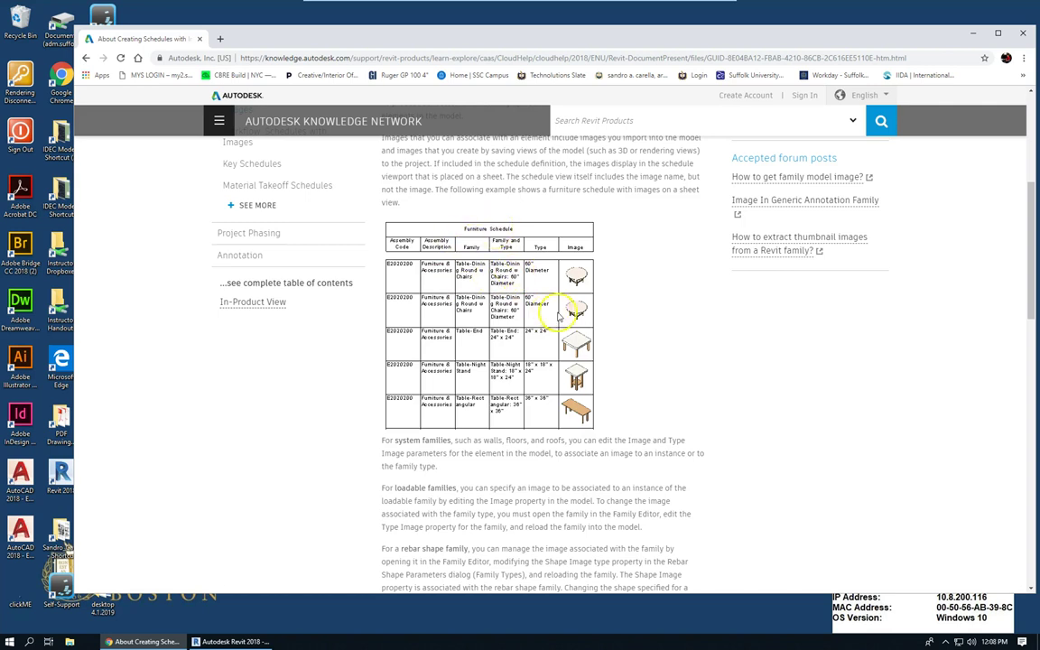
Scroll through the 'About Creating Schedules with Images' article to review its Furniture Schedule example
scroll(510, 289, "up", 3)
scroll(567, 315, "up", 2)
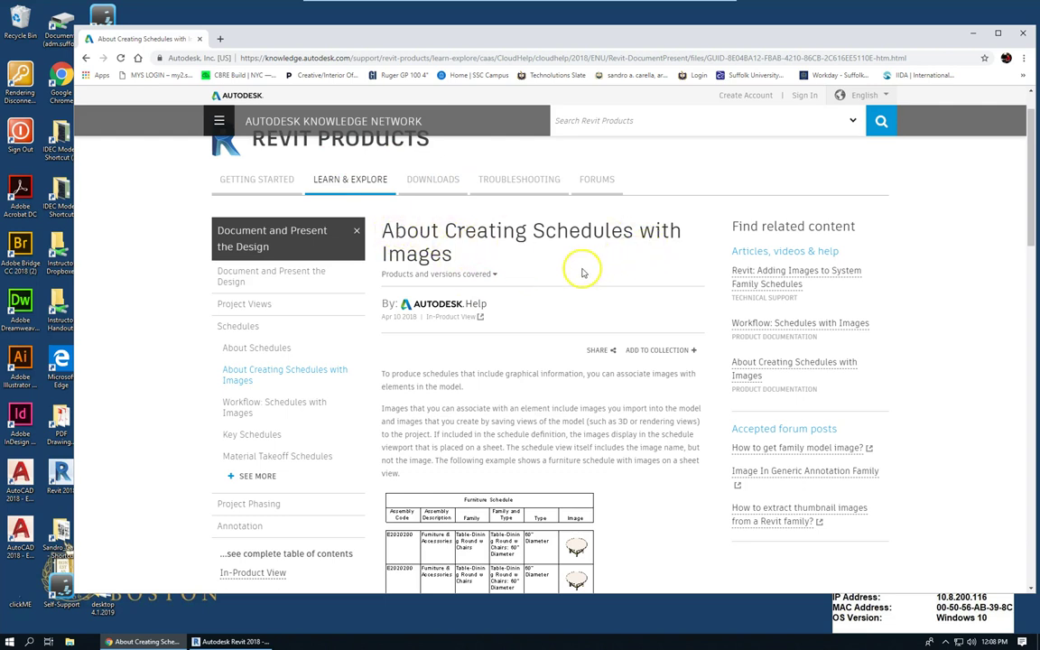
scroll(585, 273, "down", 3)
scroll(585, 273, "down", 2)
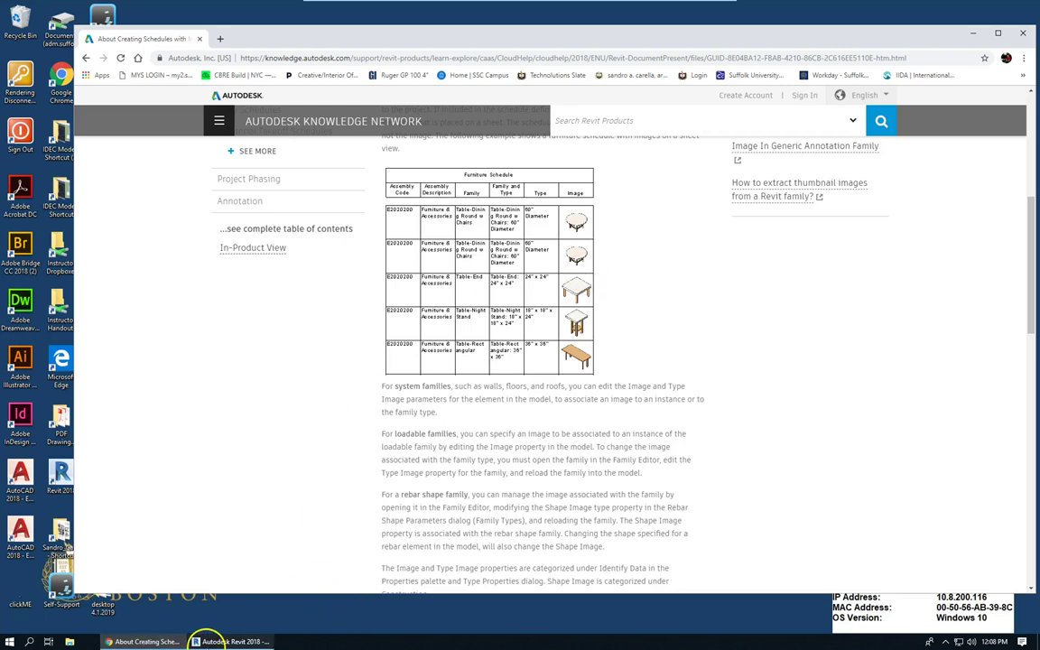
Open the 150-ANDOVER-eighth inch project from Recent Files and display sheet A-8 from the Sheets list
left_click(231, 641)
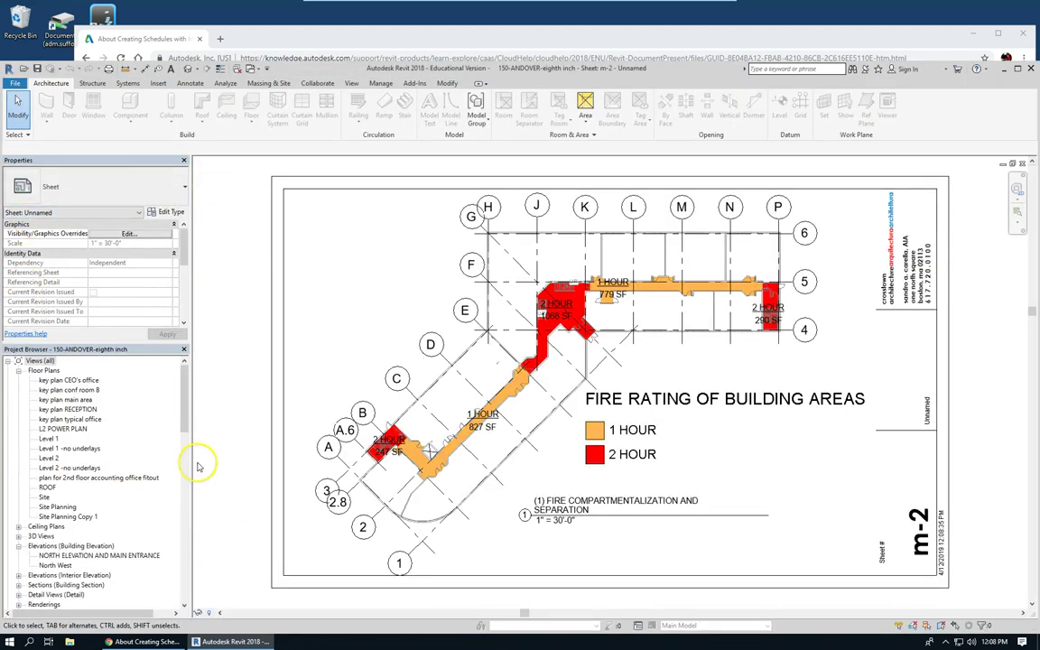
left_click_drag(185, 420, 185, 549)
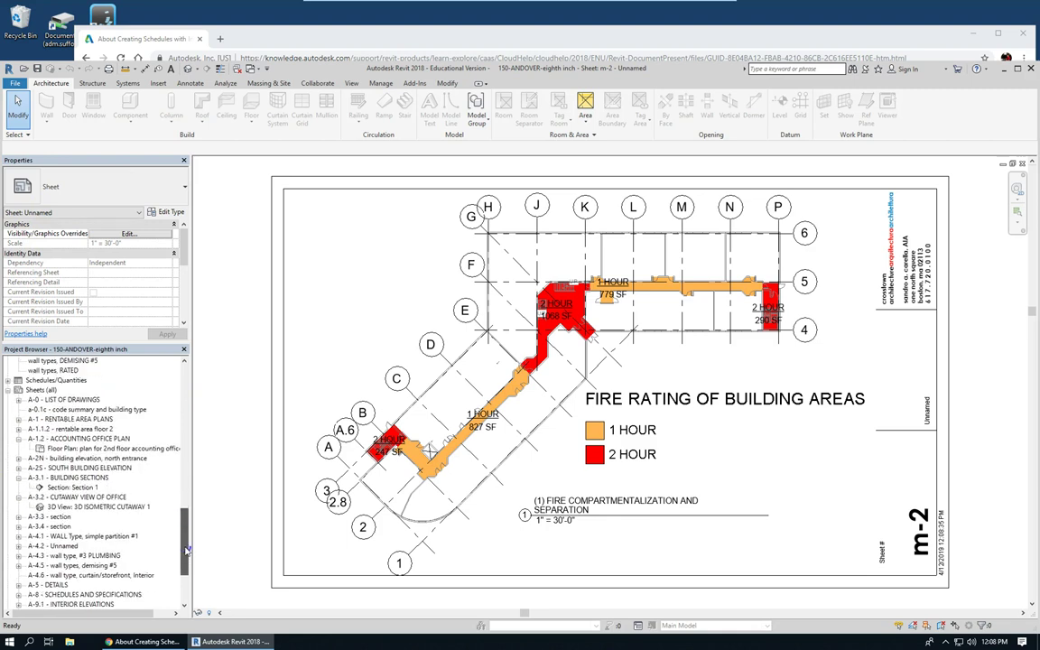
scroll(116, 558, "down", 2)
left_click(116, 558)
double_click(91, 536)
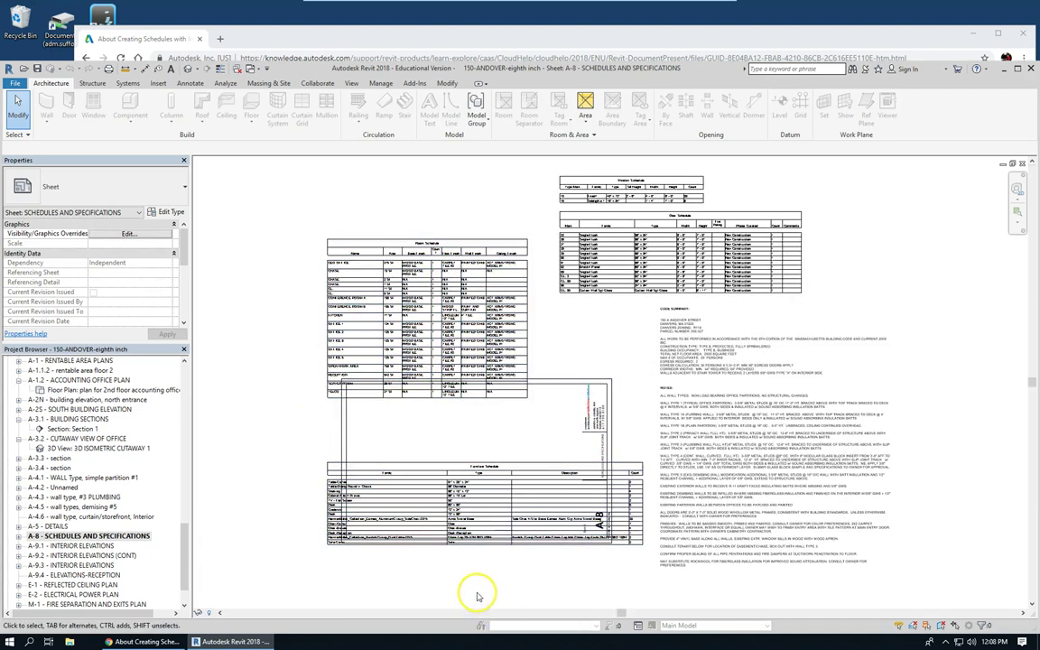
scroll(476, 593, "up", 3)
Open the Furniture Schedule from sheet A-8 as its own view and narrow the Family and Type columns
left_click(449, 402)
scroll(475, 483, "up", 5)
scroll(647, 272, "down", 3)
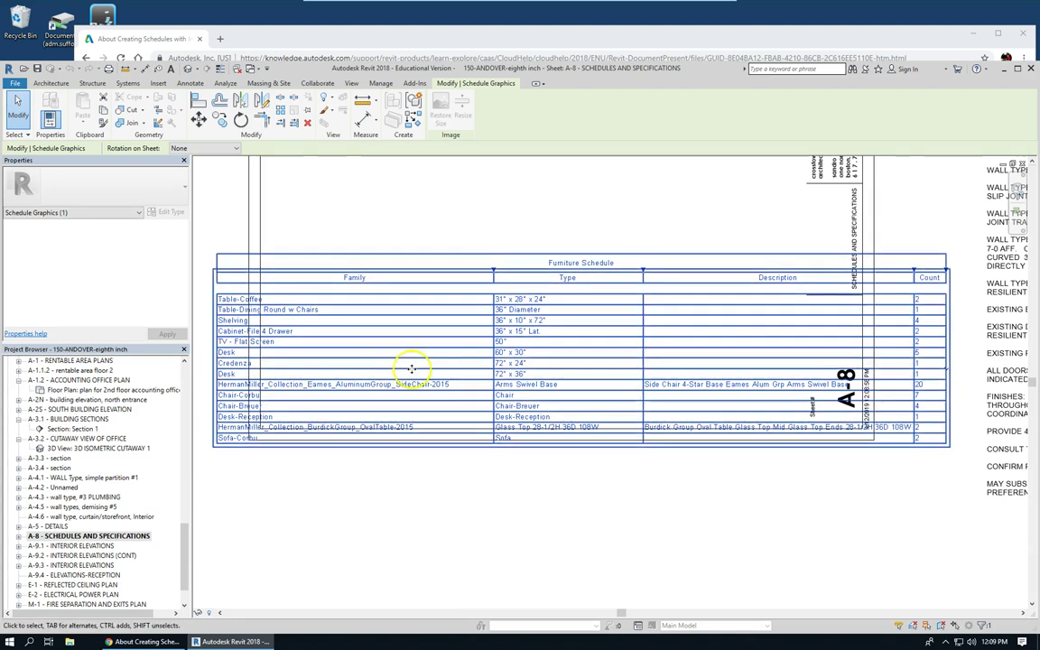
left_click(550, 518)
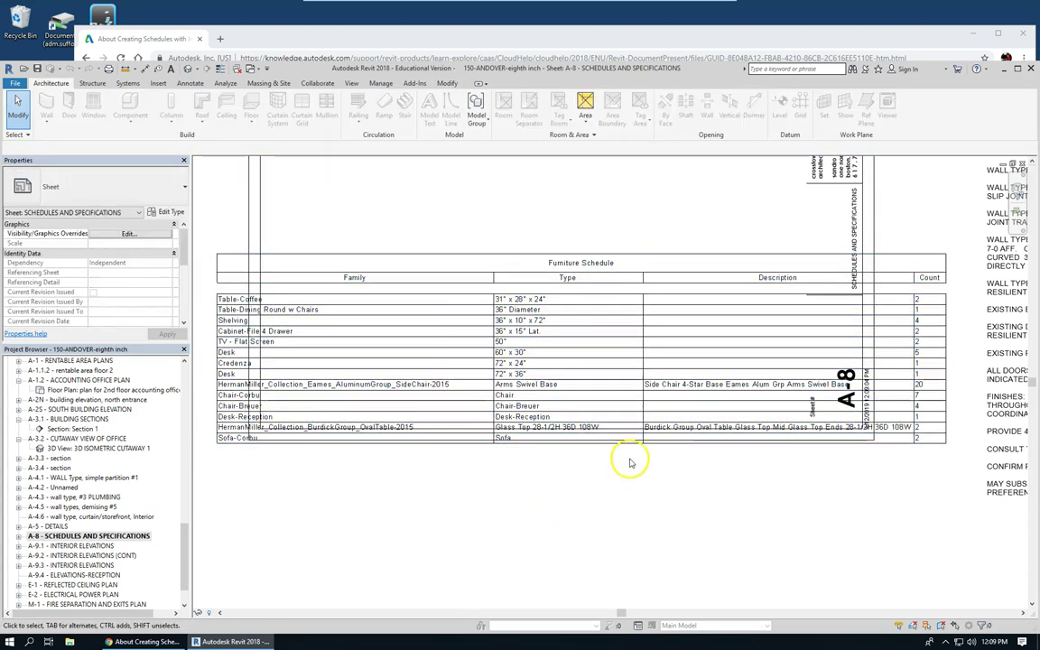
left_click(532, 337)
double_click(533, 336)
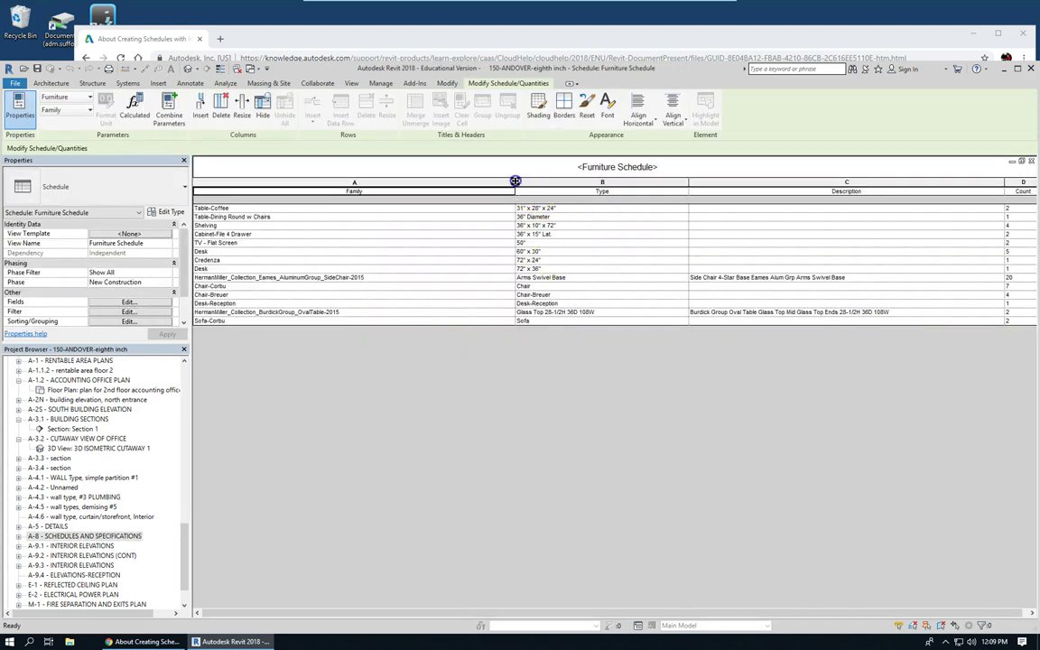
left_click_drag(510, 180, 418, 184)
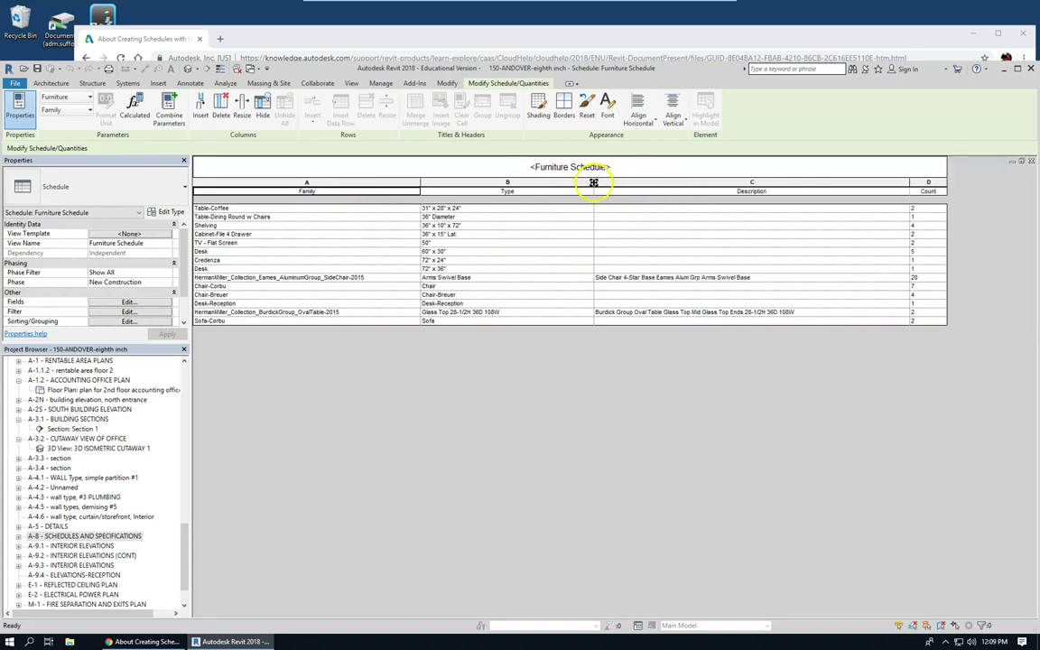
left_click_drag(593, 183, 551, 183)
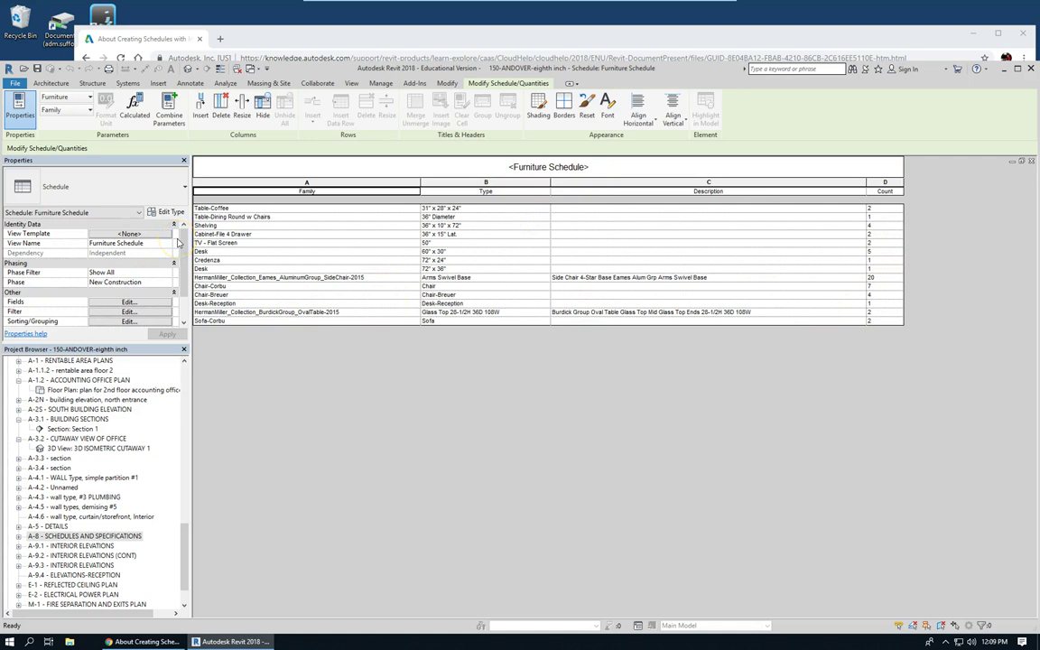
Add the Image field to the Furniture Schedule's fields and move it up to first position
left_click(139, 303)
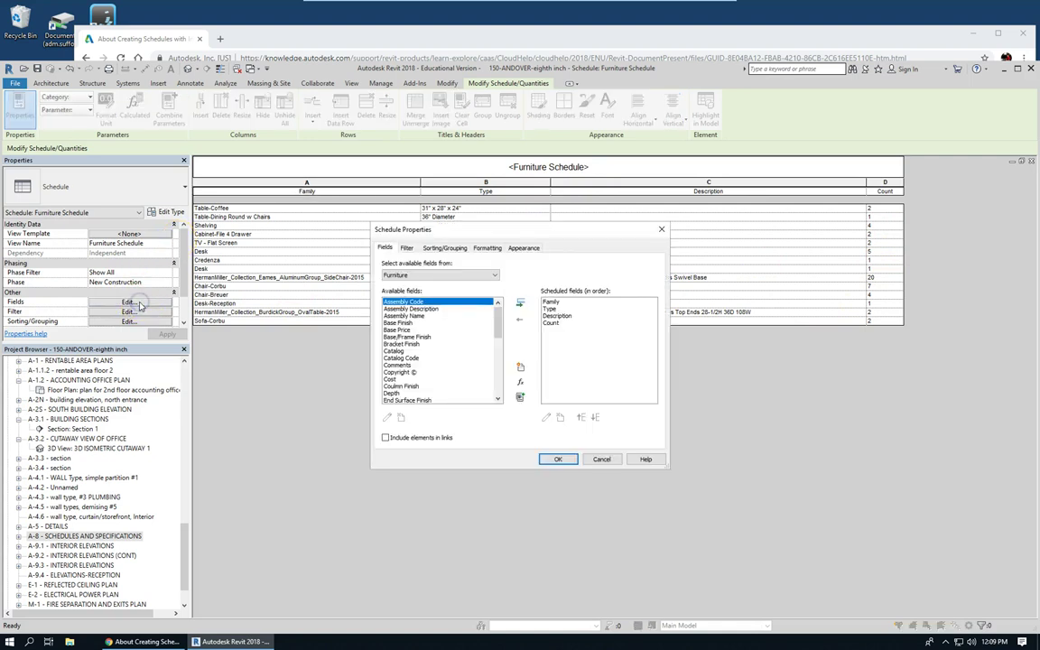
left_click_drag(496, 312, 499, 340)
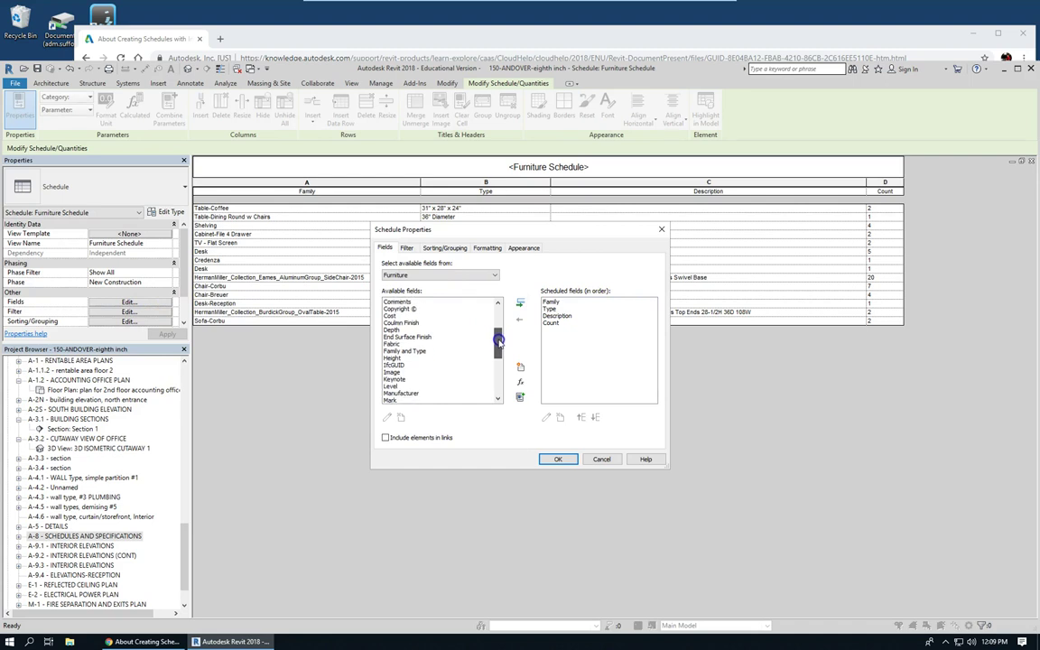
left_click(394, 372)
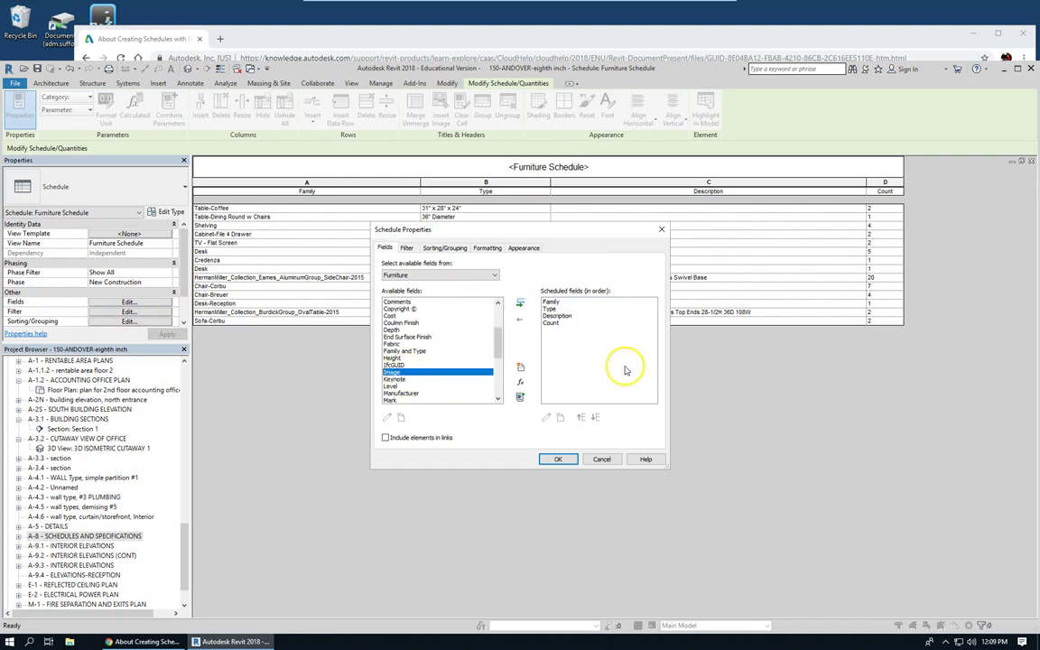
left_click(522, 303)
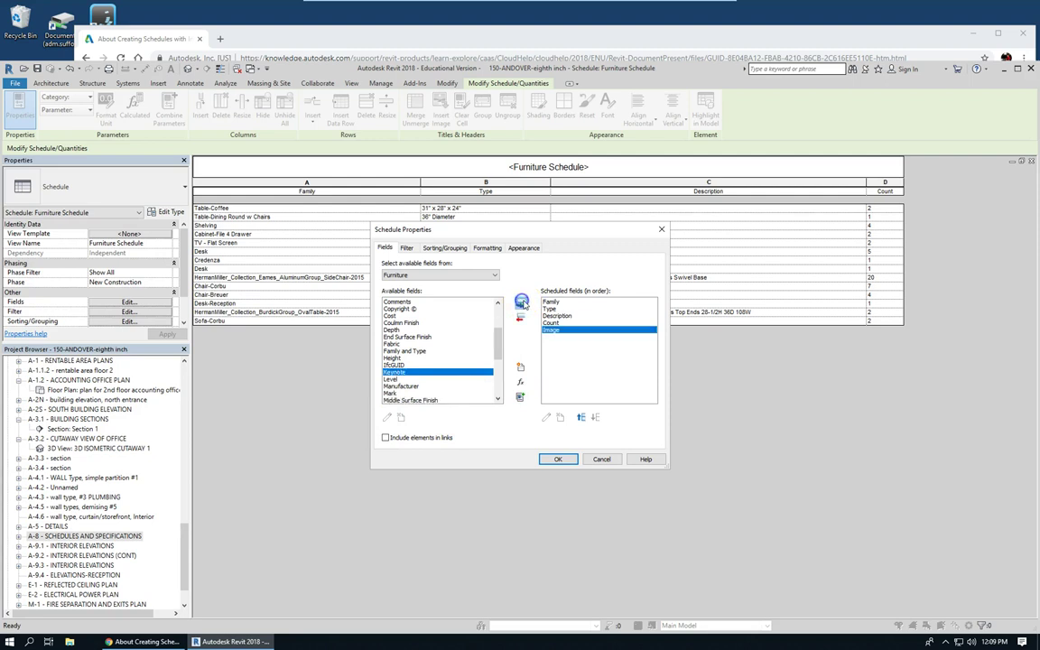
left_click(558, 460)
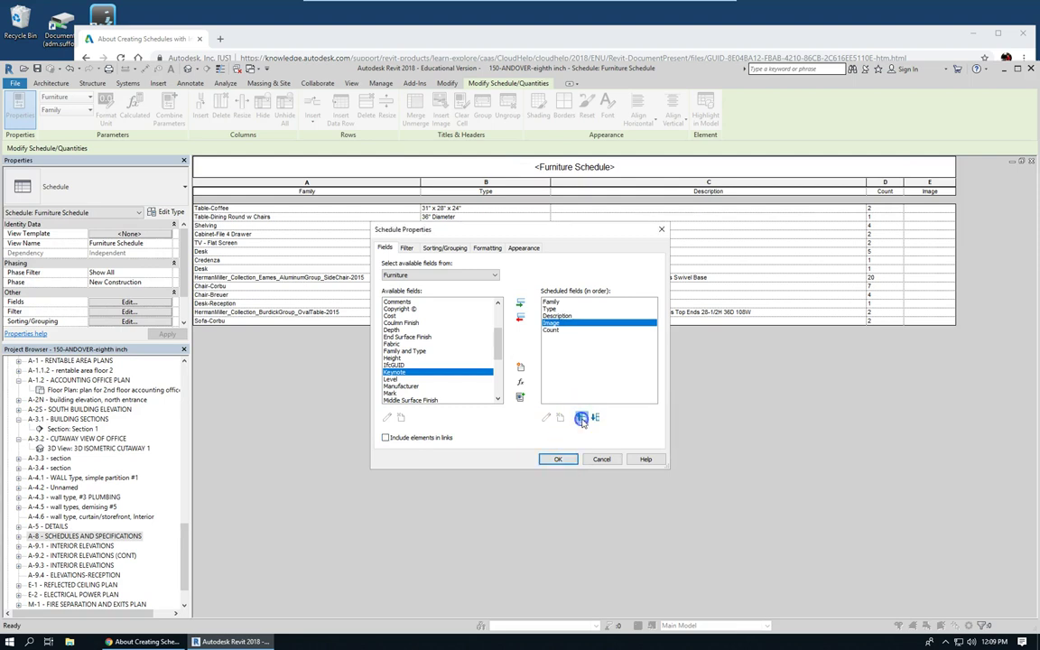
left_click(581, 417)
left_click(582, 417)
left_click(581, 417)
left_click(581, 417)
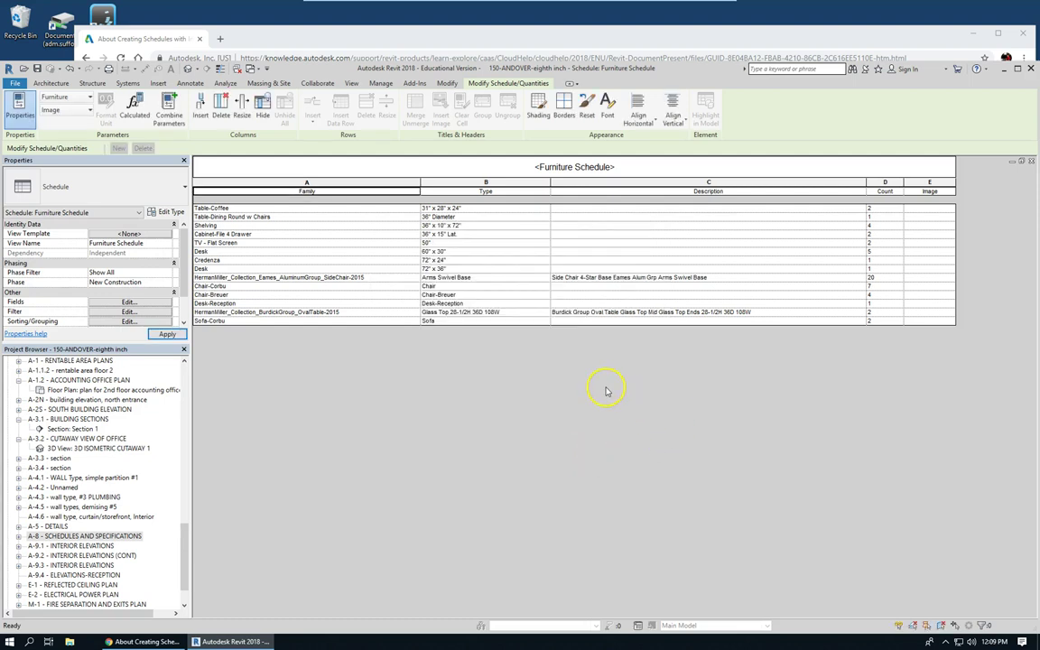
left_click(588, 282)
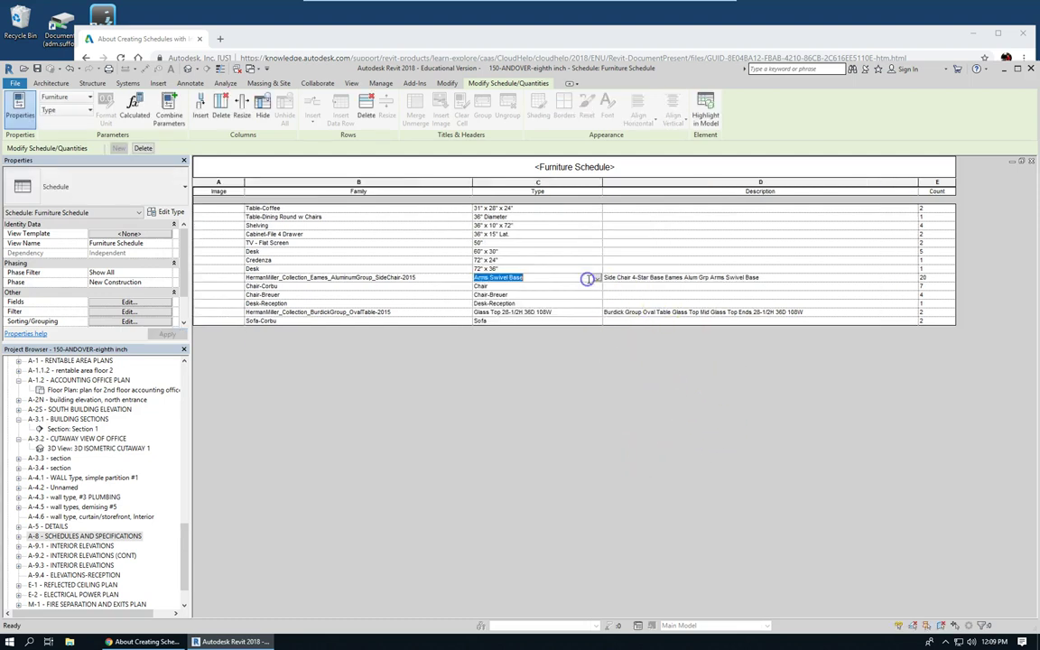
left_click(218, 207)
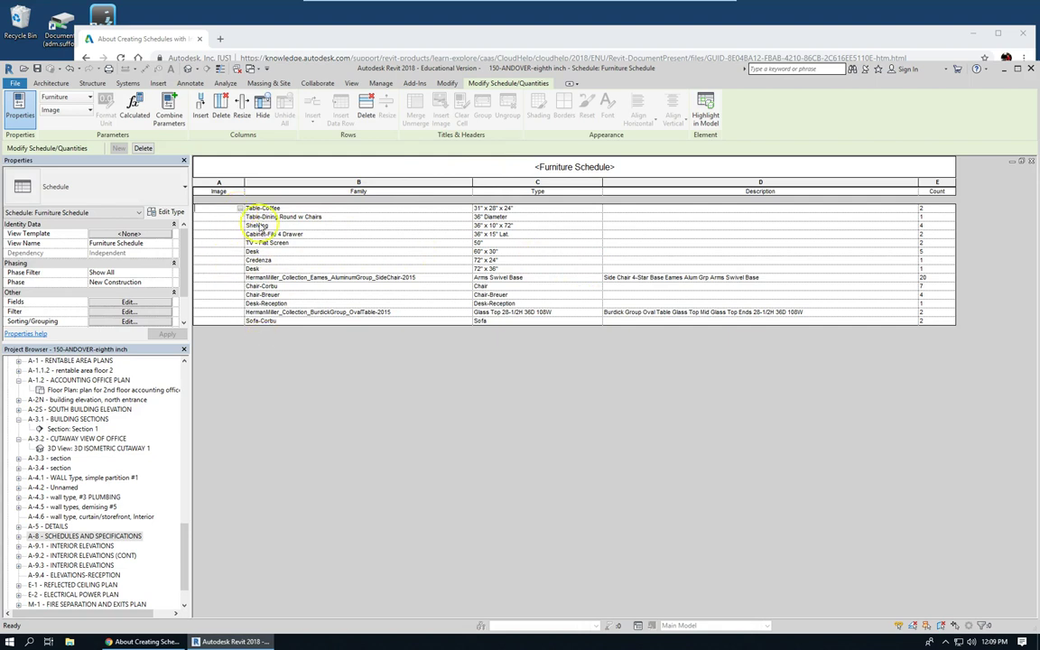
left_click(242, 209)
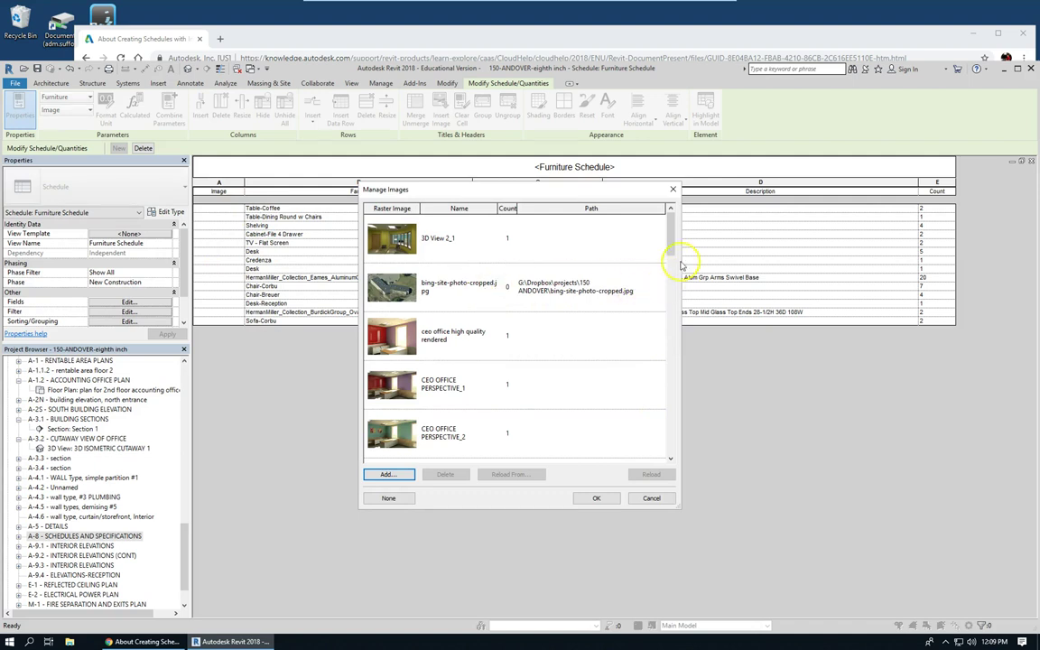
left_click_drag(673, 233, 682, 353)
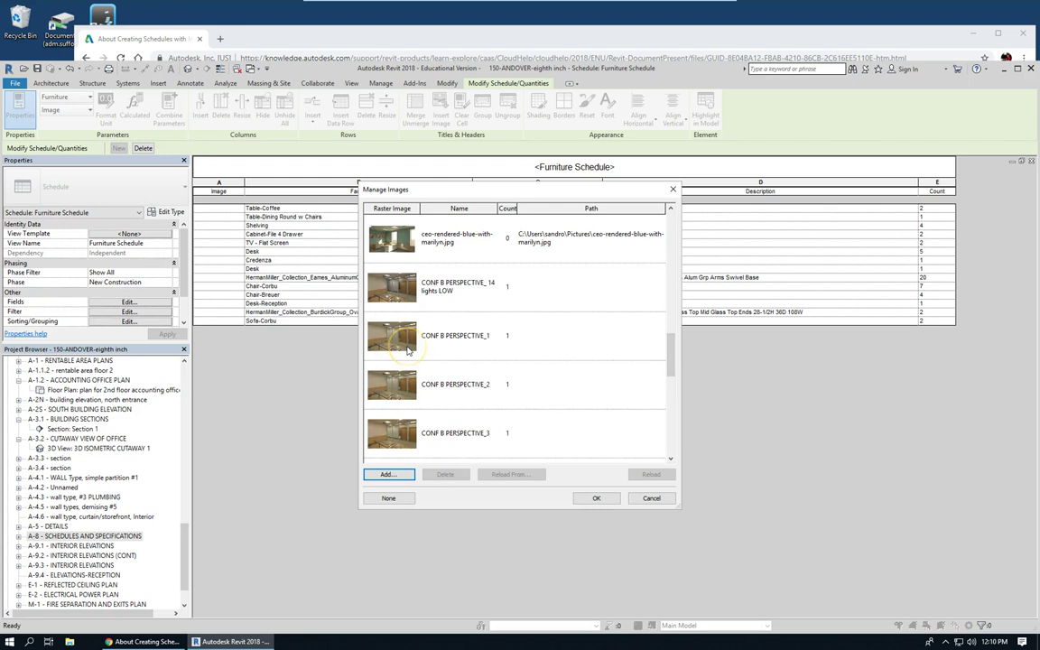
left_click(408, 351)
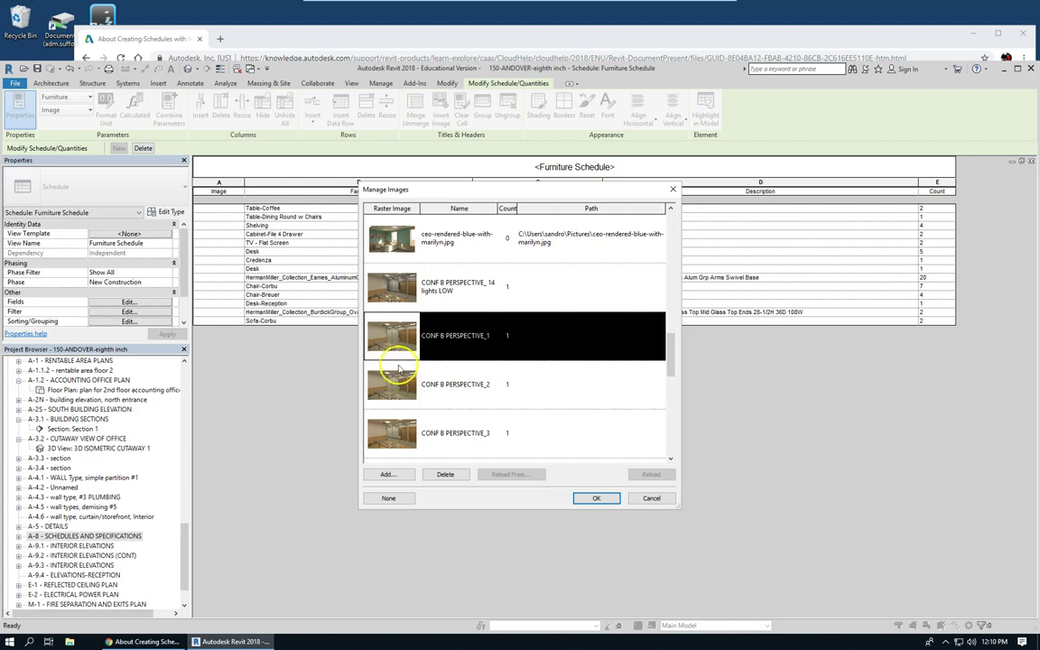
left_click(671, 456)
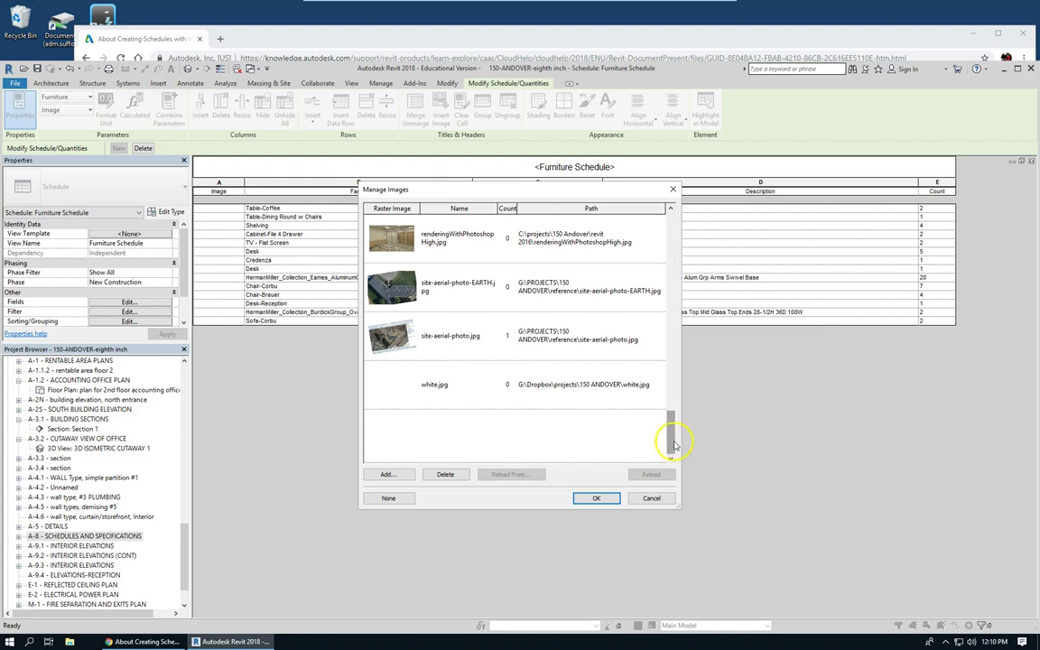
left_click_drag(673, 444, 678, 389)
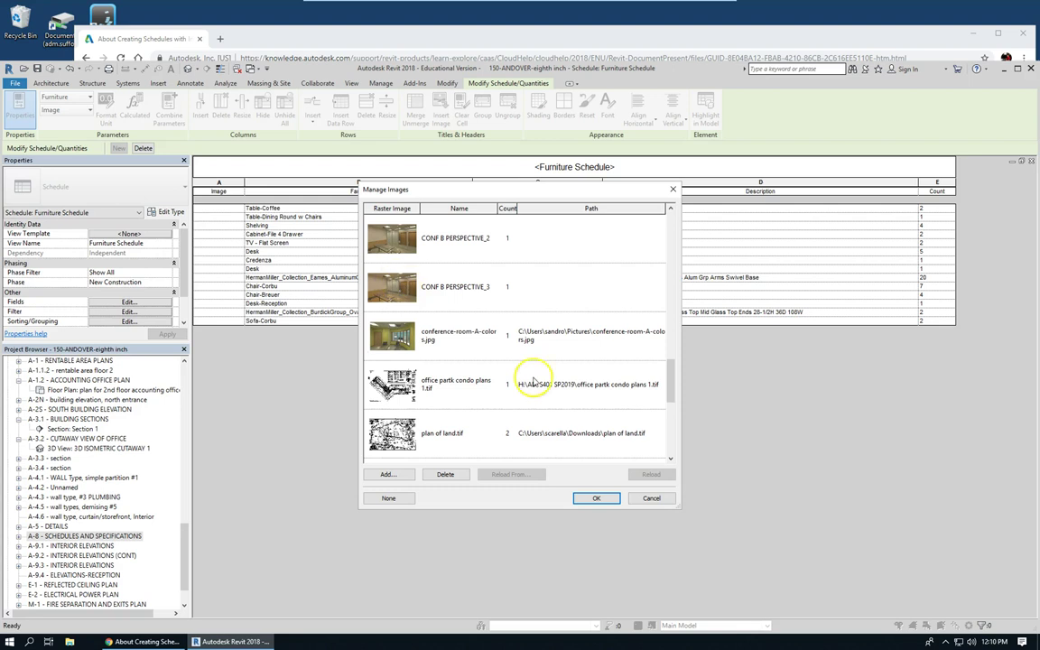
left_click(652, 498)
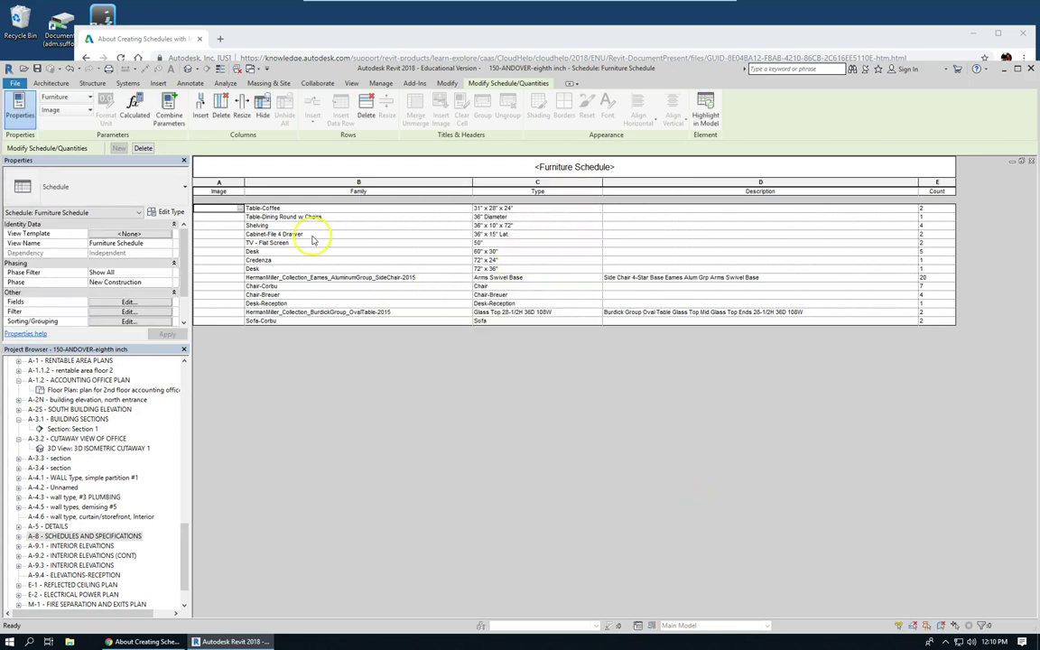
Set the HermanMiller OvalTable row's Image to the CONF B PERSPECTIVE_2 render
left_click(208, 276)
left_click(235, 312)
left_click(241, 313)
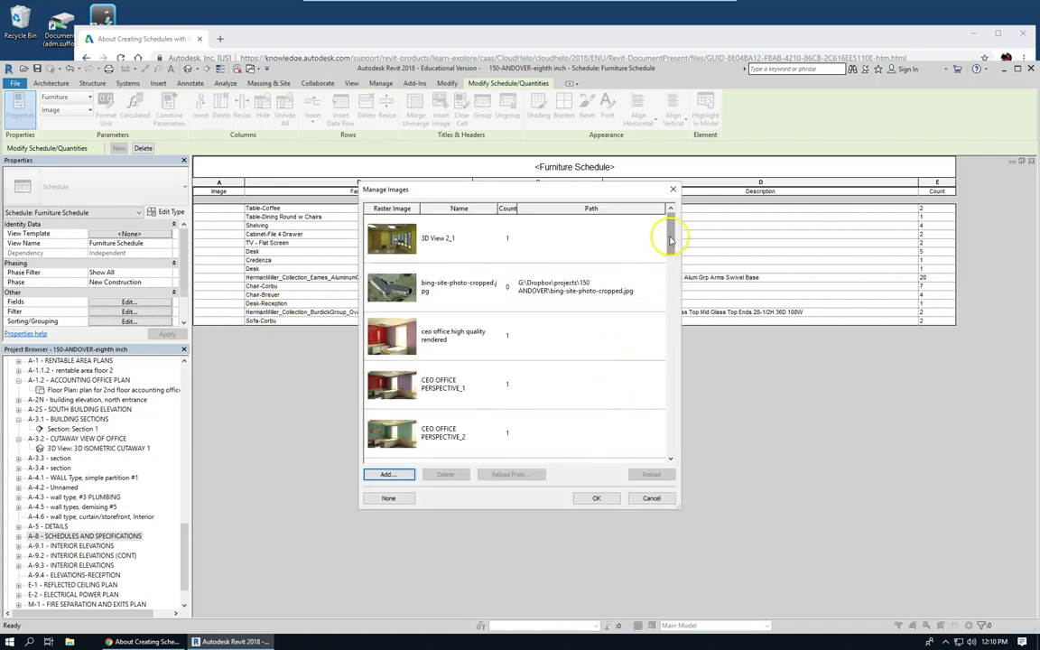
left_click_drag(671, 240, 664, 373)
left_click(372, 274)
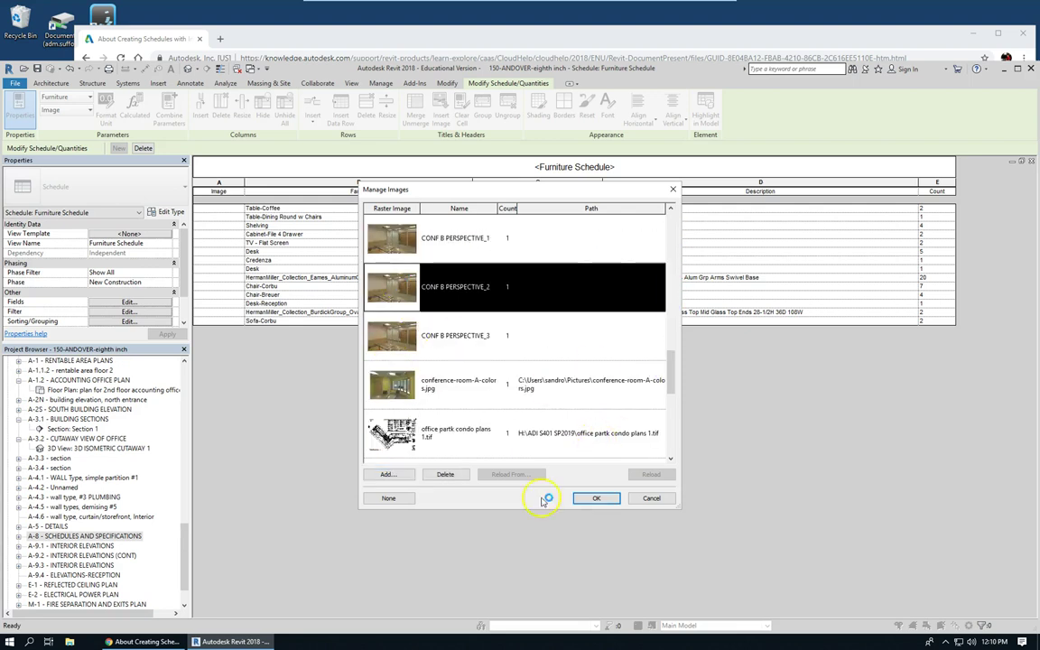
left_click(598, 498)
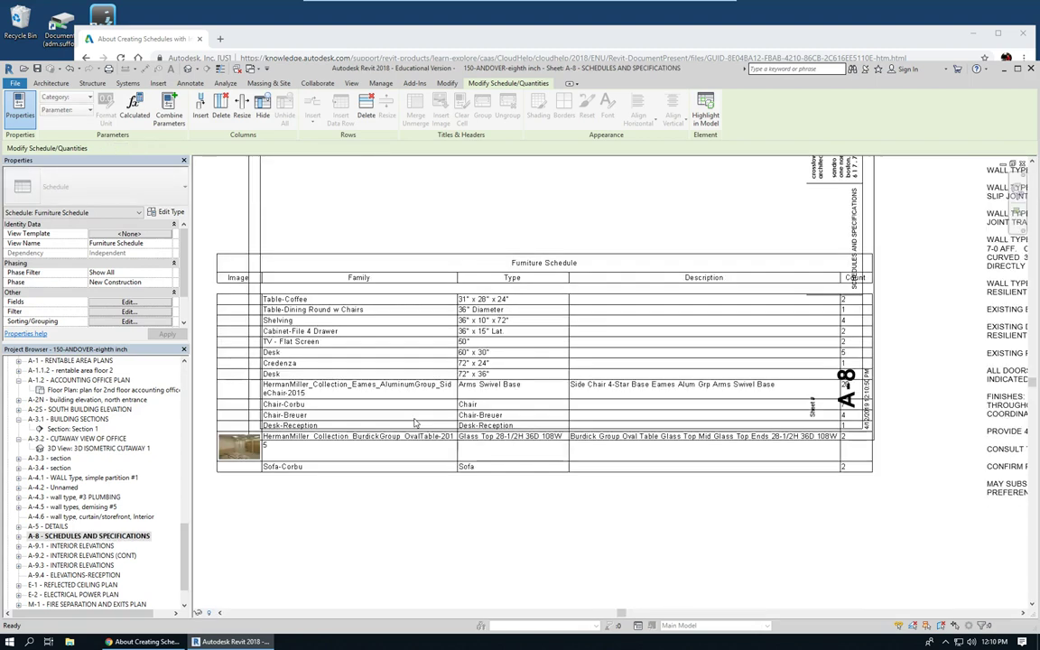
Open sheet A-8 and zoom in to check the render thumbnail in the OvalTable row's Image cell
left_click(429, 433)
scroll(426, 420, "down", 3)
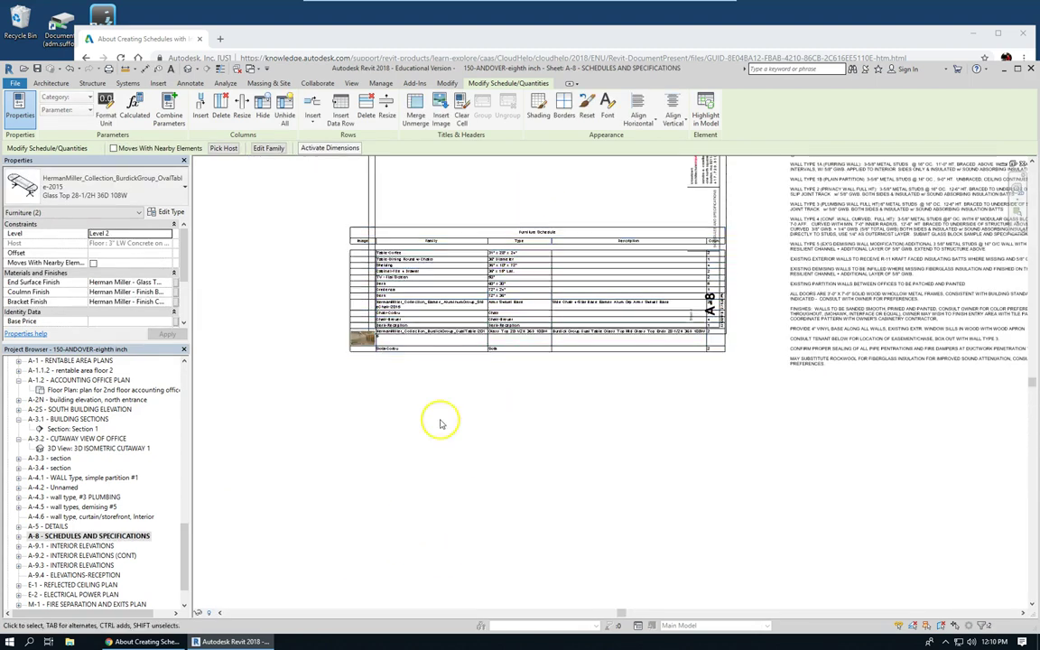
left_click(415, 409)
scroll(379, 334, "up", 5)
scroll(384, 332, "up", 3)
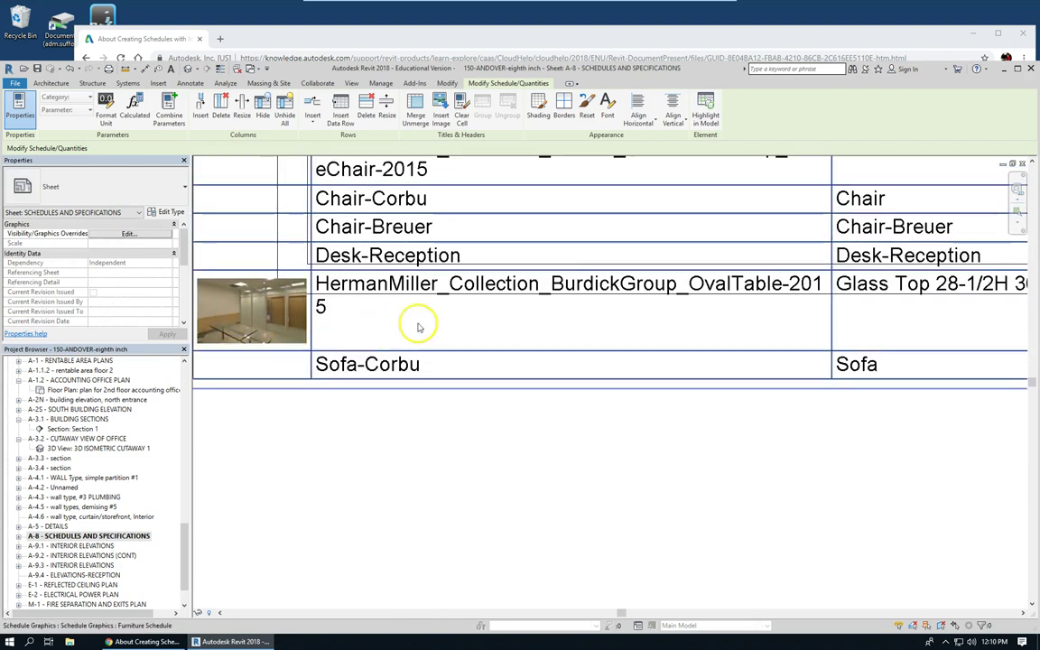
scroll(370, 334, "down", 3)
scroll(383, 425, "down", 2)
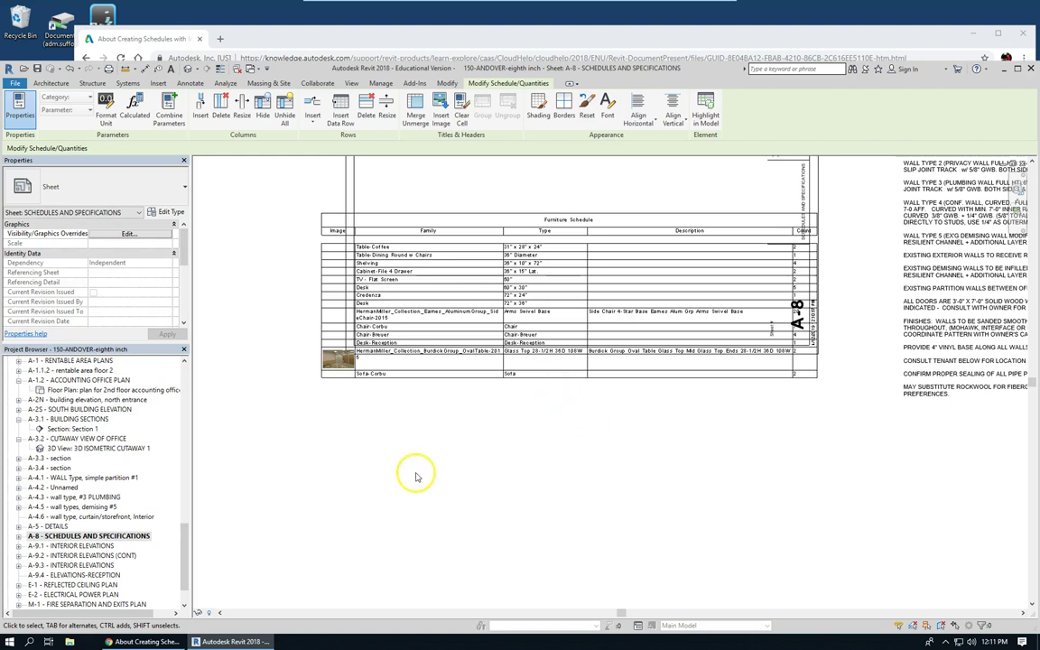
double_click(456, 289)
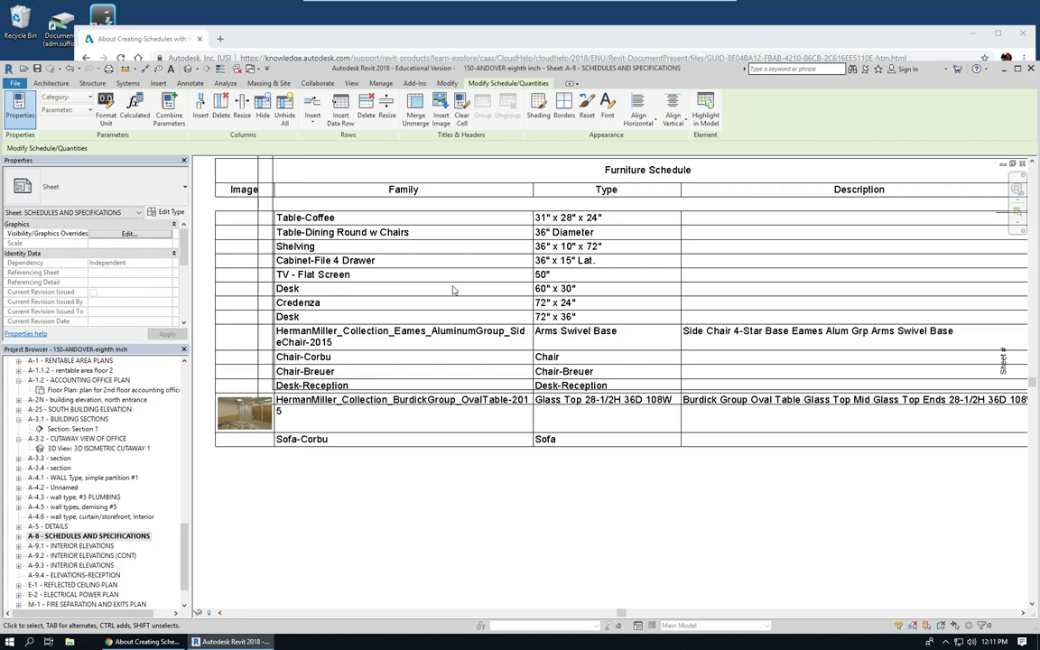
scroll(465, 377, "down", 2)
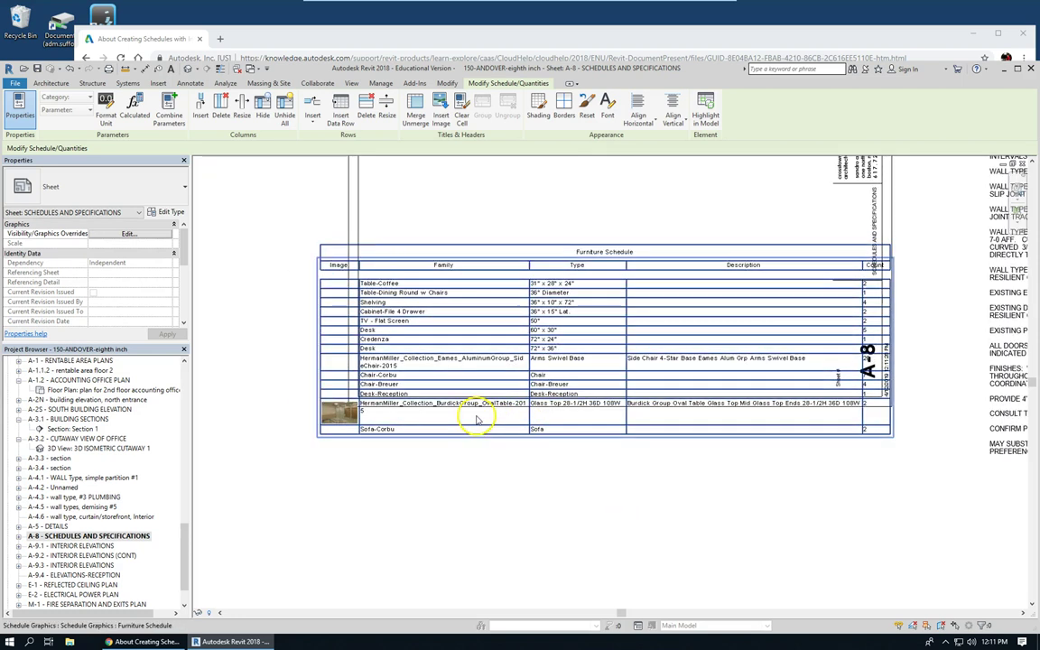
scroll(370, 421, "up", 2)
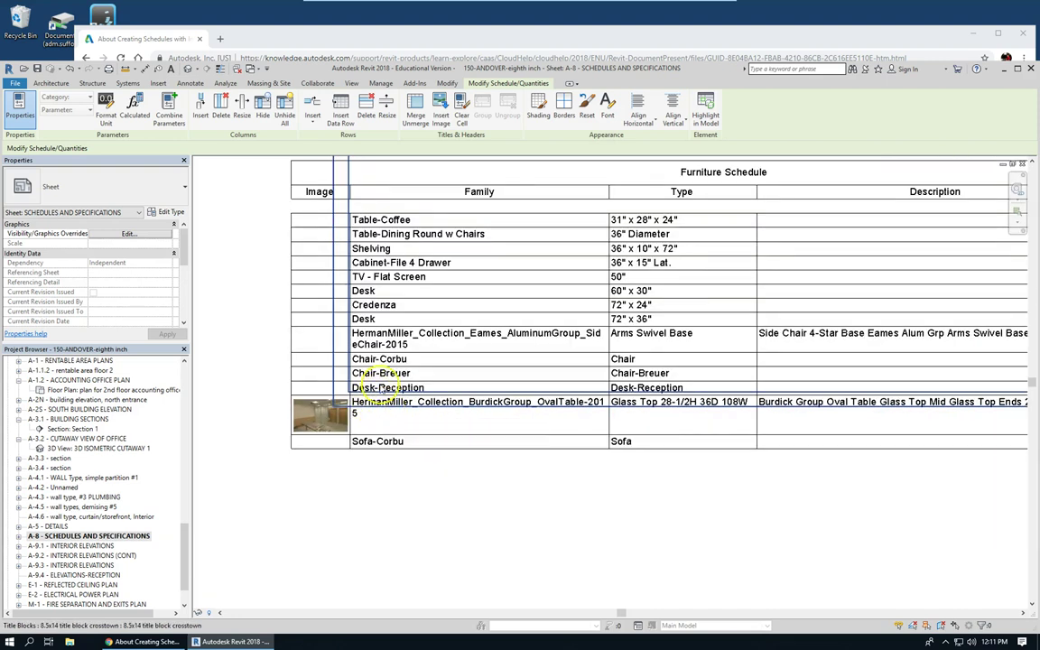
scroll(391, 378, "up", 1)
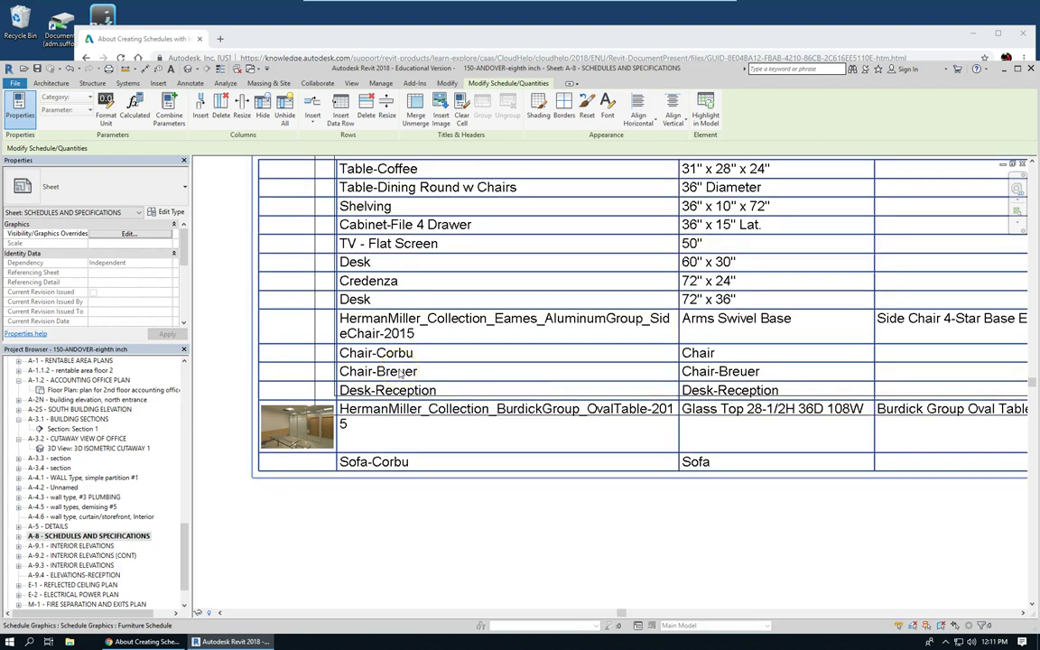
scroll(380, 374, "down", 1)
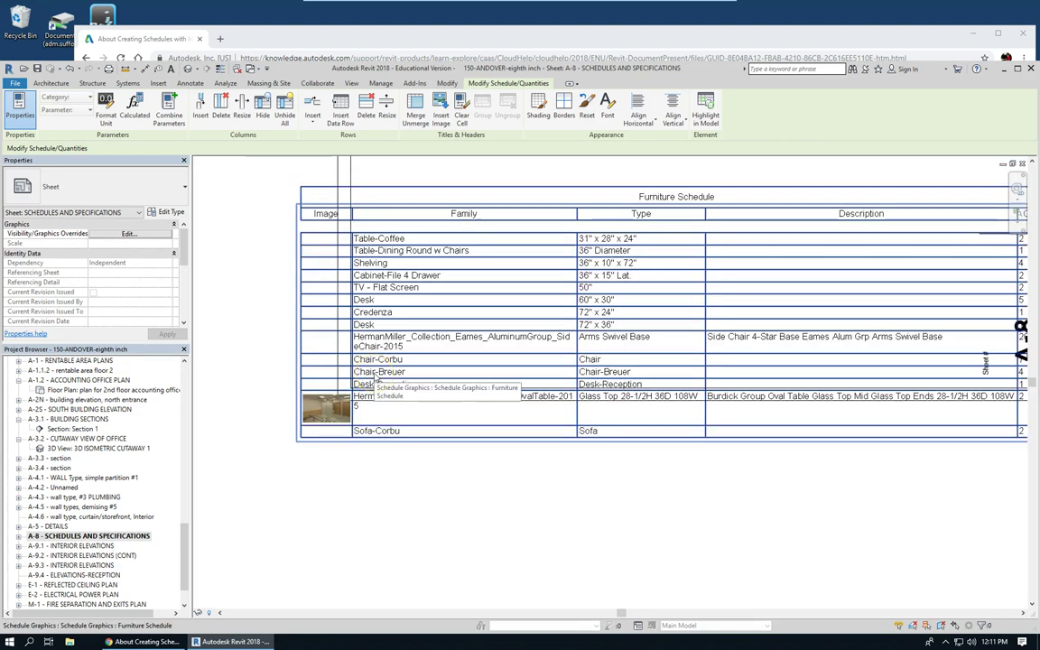
left_click(244, 424)
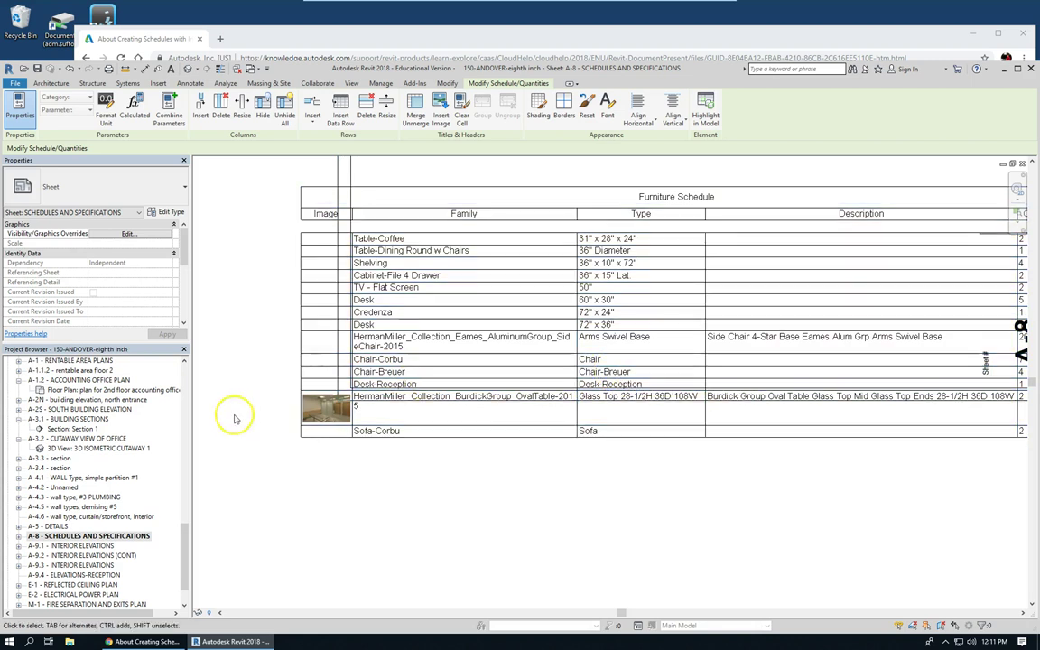
Search Google for 'breuer chair' in a new Chrome tab and open the Marcel Breuer Wassily Chair product page
left_click(142, 642)
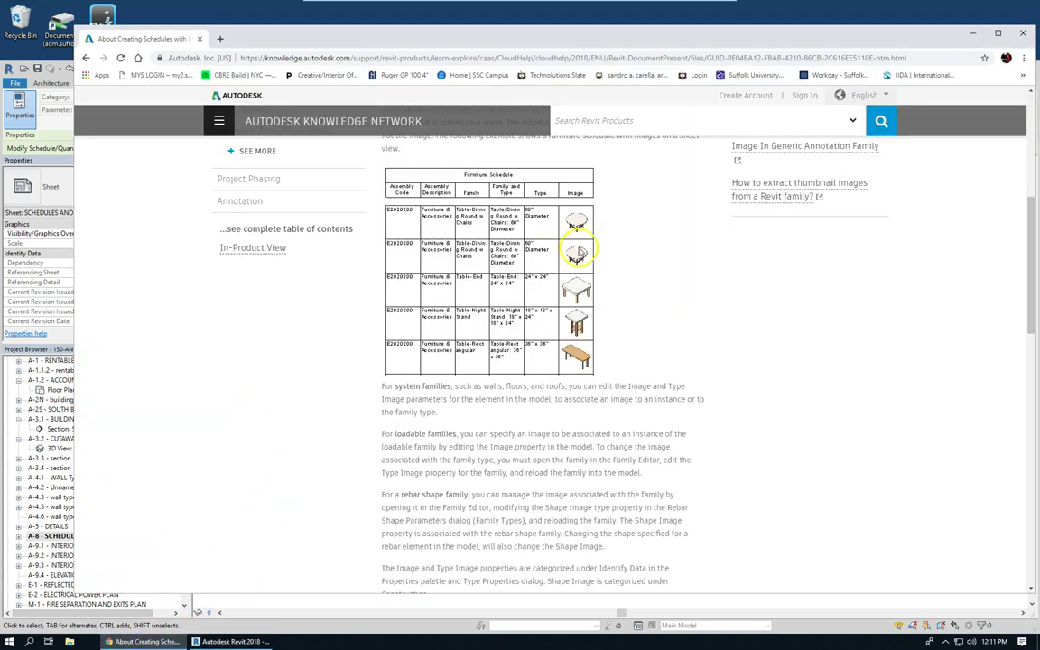
left_click(221, 38)
type("b")
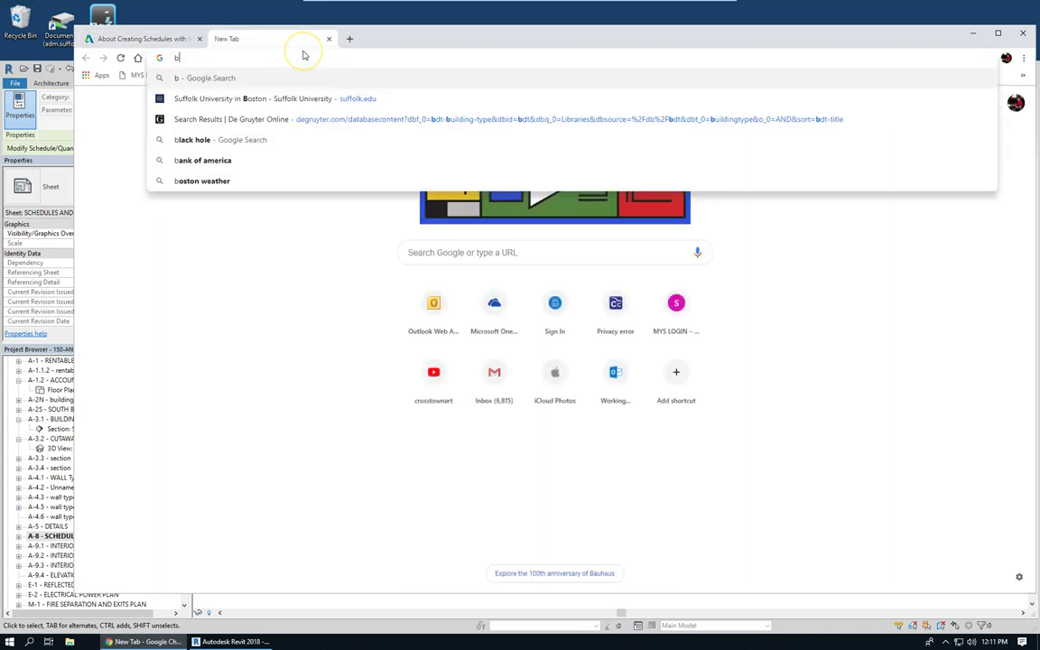
type("reuer chair")
key("Return")
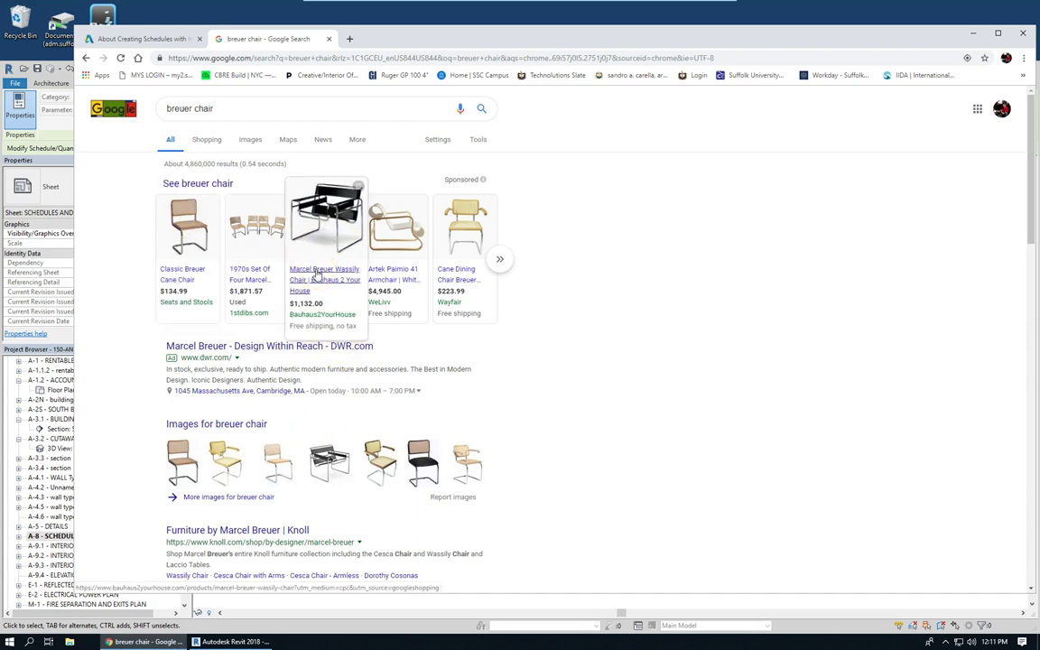
left_click(316, 273)
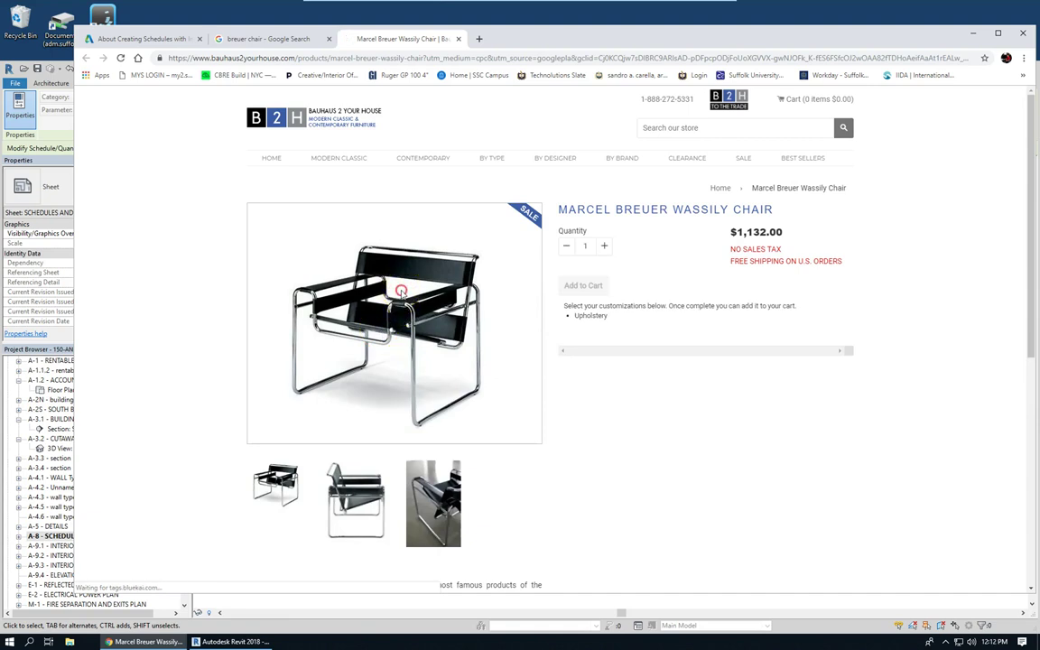
Save the Wassily chair product photo to disk as a JPEG image
right_click(471, 352)
left_click(499, 391)
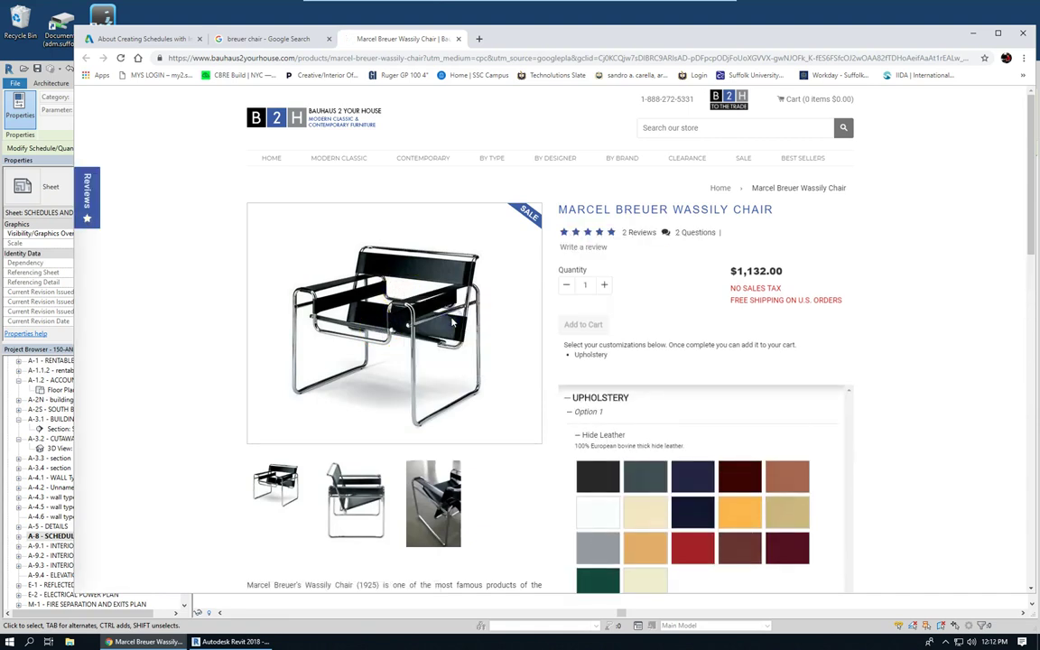
right_click(394, 265)
left_click(428, 289)
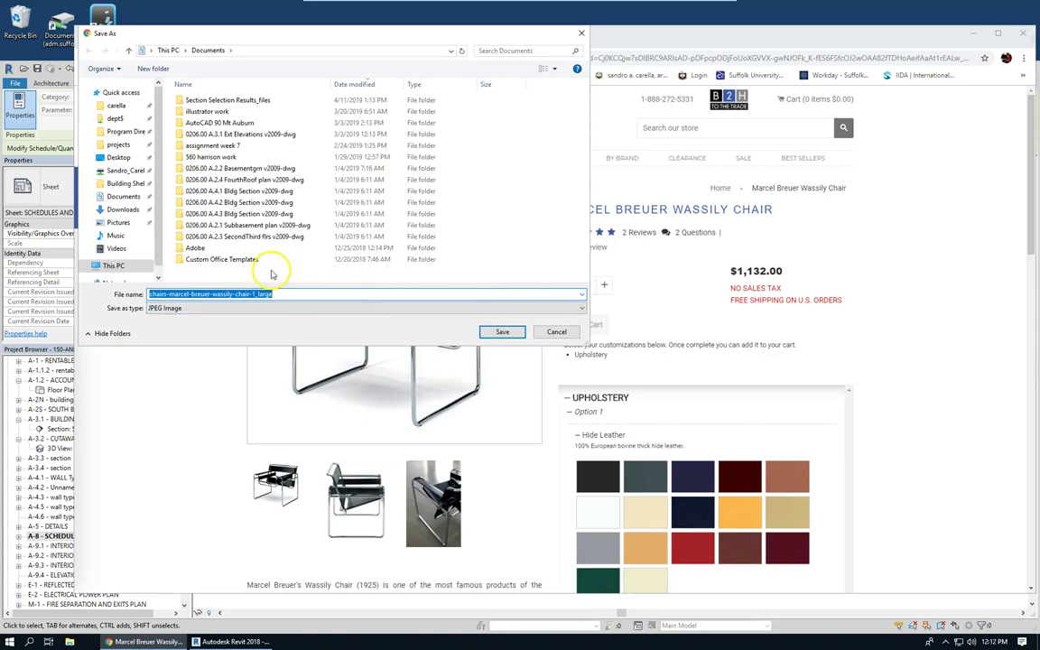
left_click(497, 332)
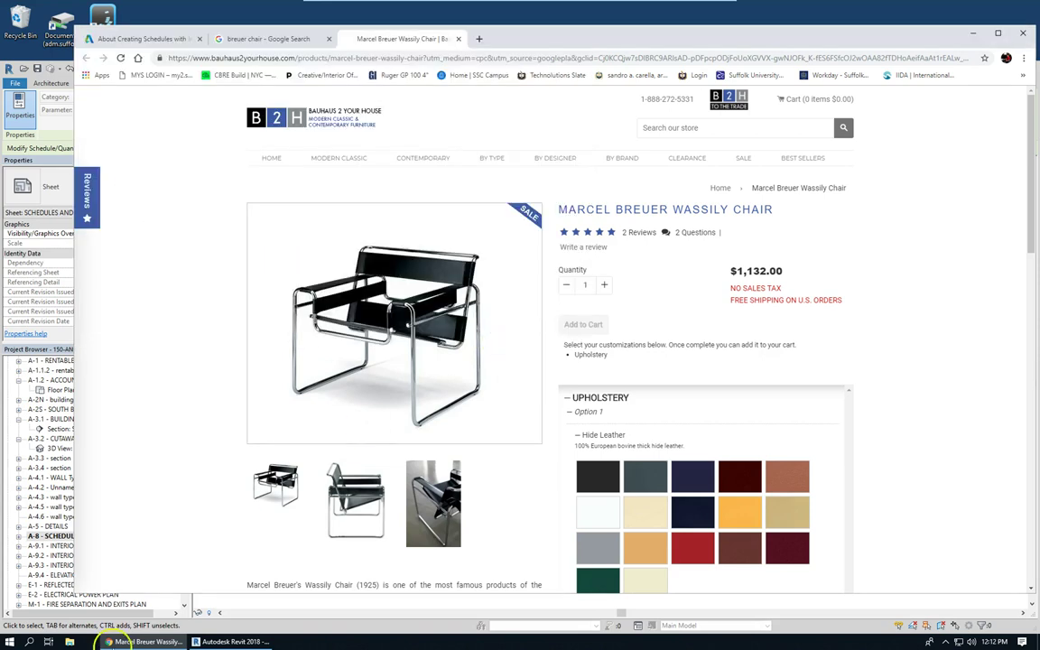
Back on Revit sheet A-8, select the room schedule and bring up the Insert ribbon's import options
left_click(248, 641)
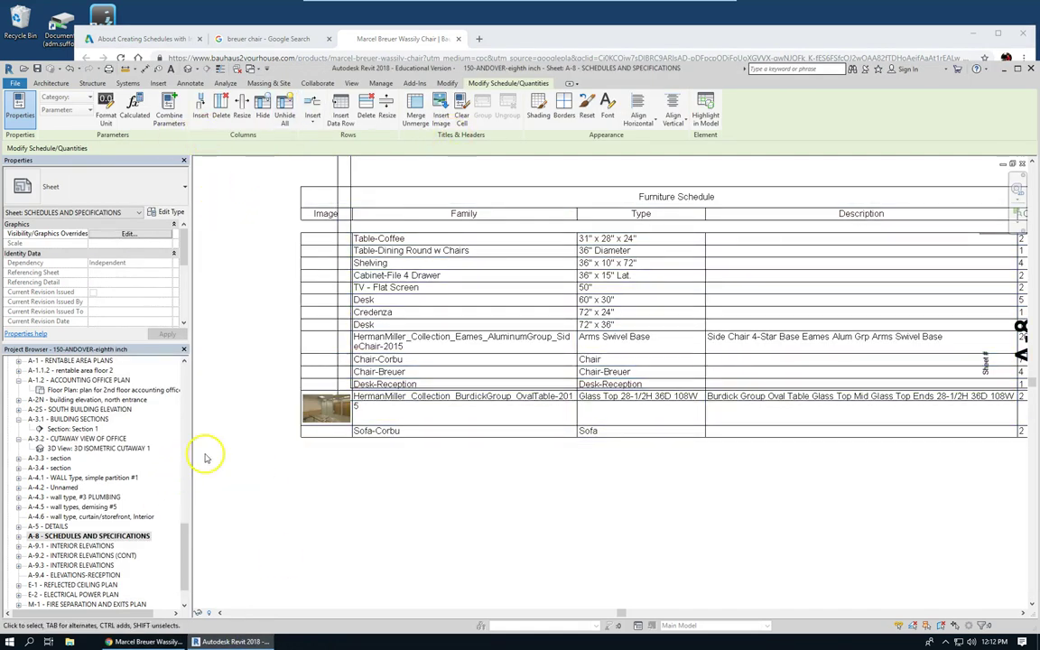
scroll(205, 458, "down", 2)
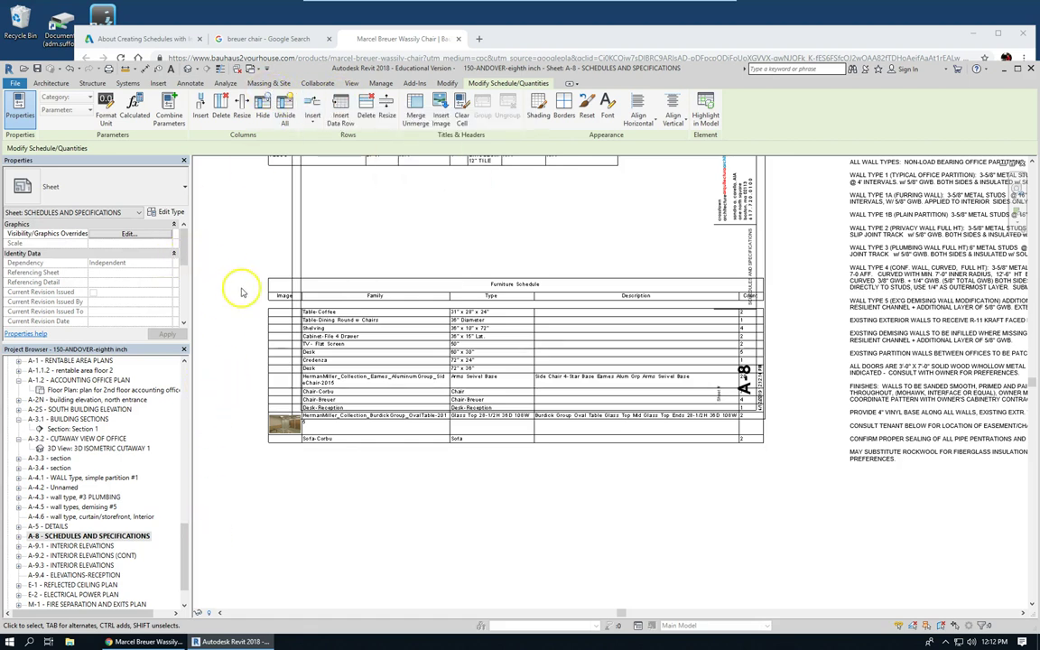
scroll(343, 379, "down", 2)
left_click(389, 171)
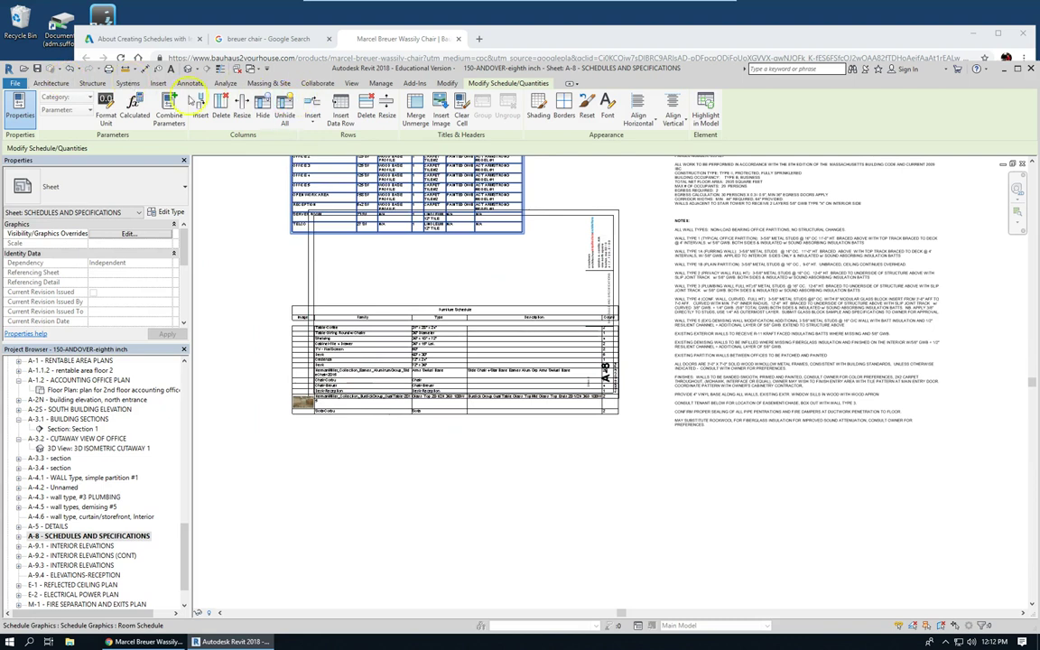
left_click(161, 83)
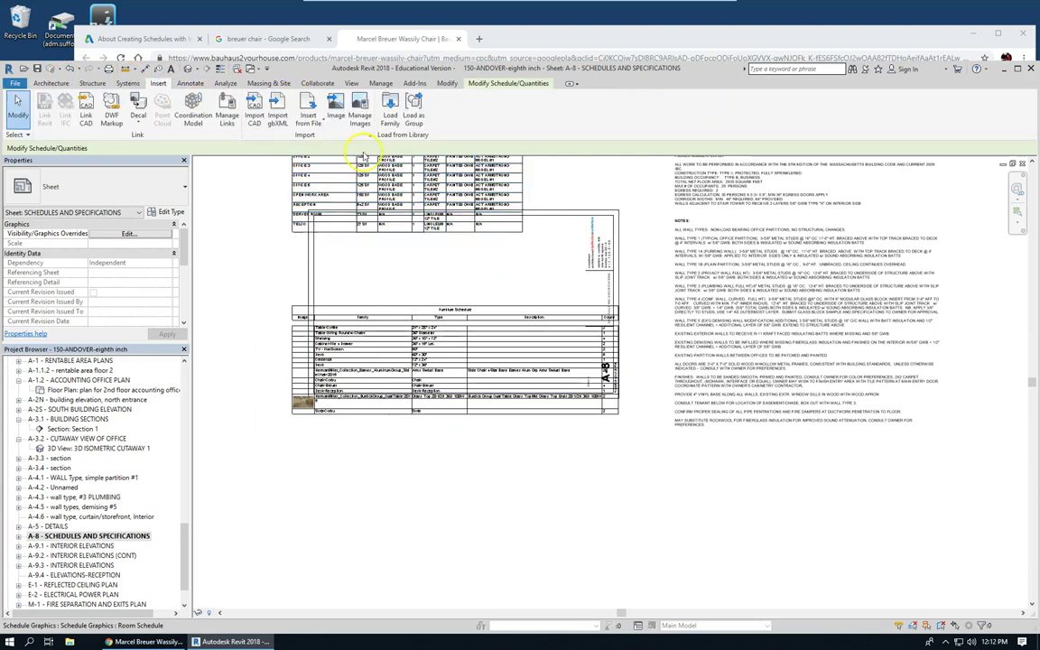
In Import Image, pick chairs-marcel-breuer-wassily-chair-1_large.jpeg from Documents, sorted by Date modified
left_click(335, 114)
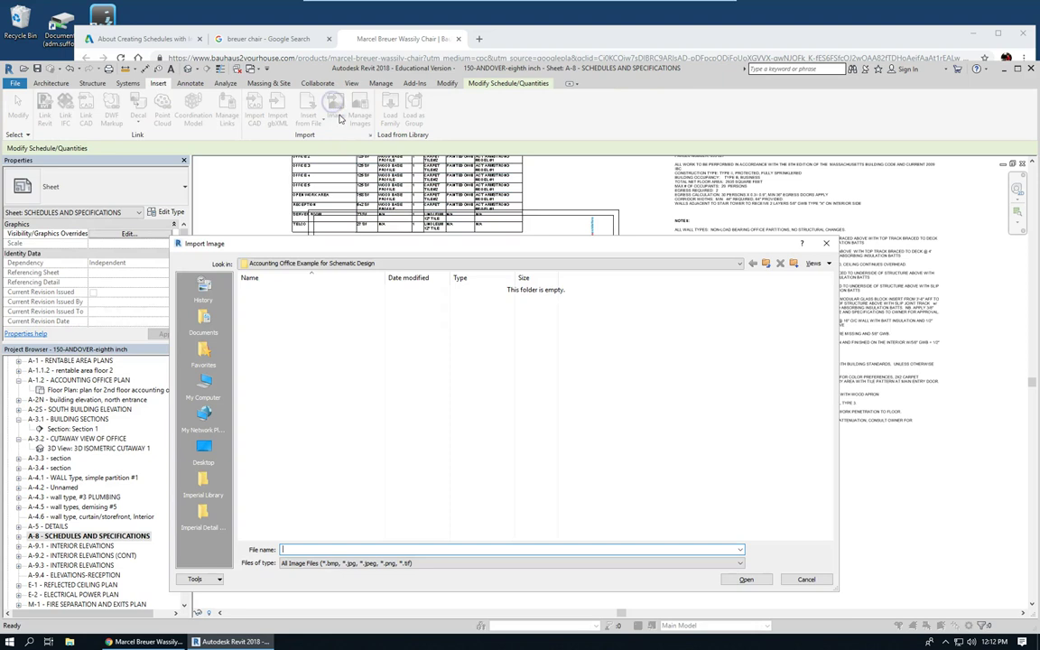
left_click(427, 264)
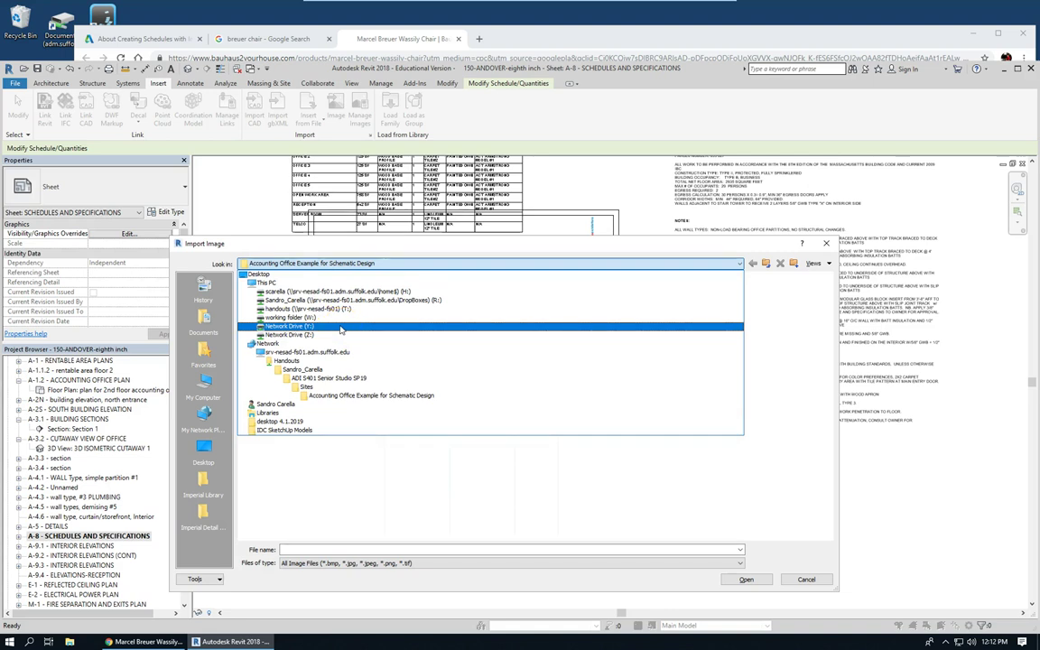
left_click(307, 403)
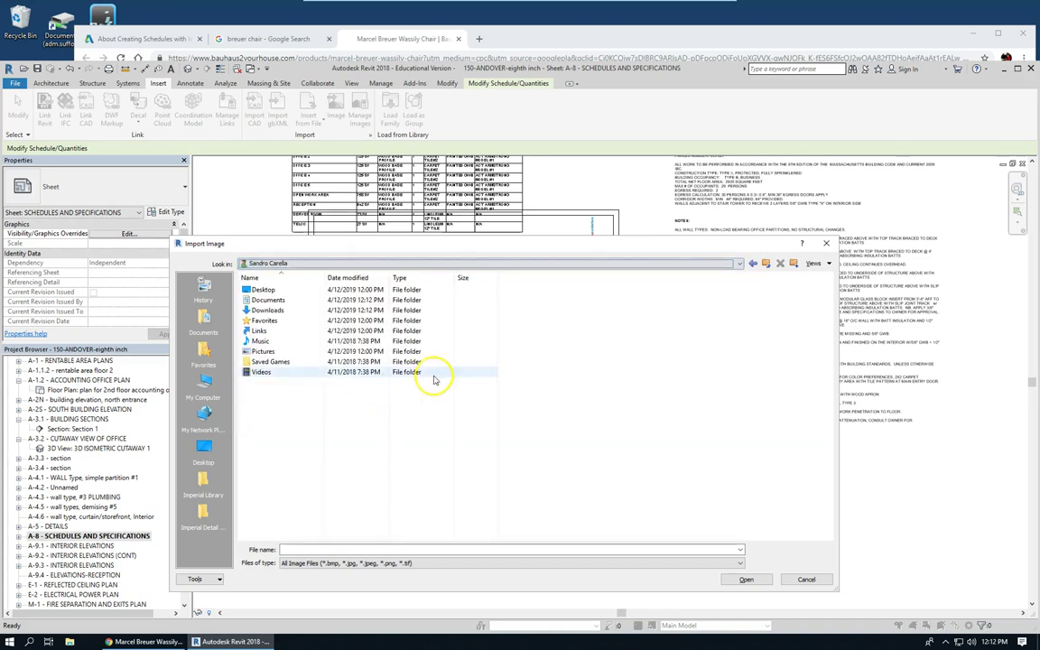
left_click(281, 300)
left_click(413, 278)
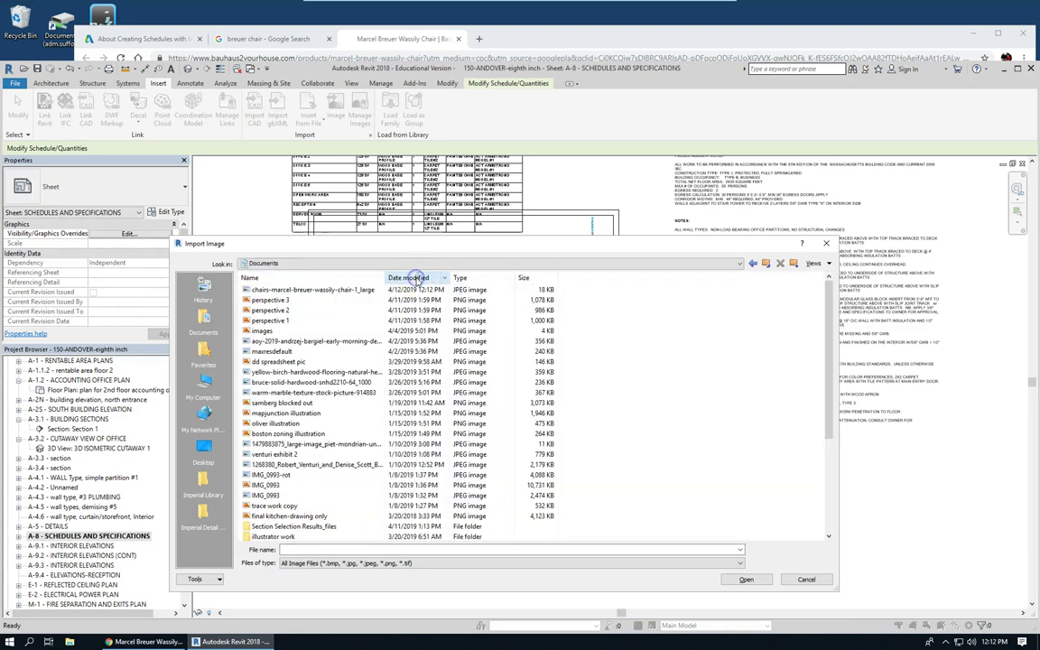
left_click(326, 289)
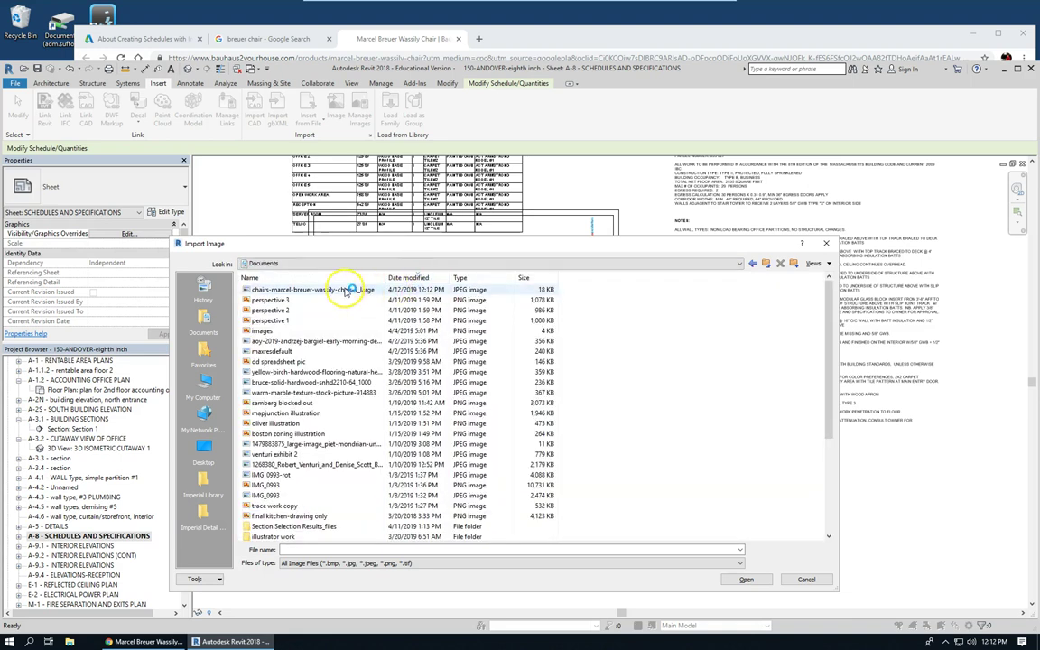
Drop the loaded Wassily chair raster image onto sheet A-8 beneath the Furniture Schedule
left_click(744, 579)
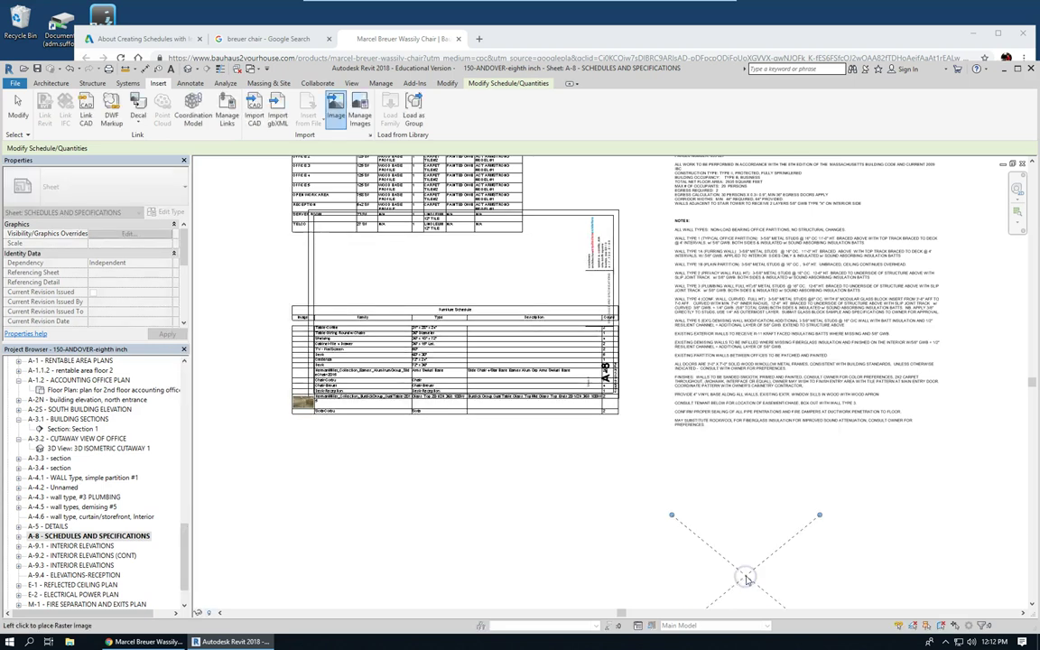
scroll(623, 463, "down", 3)
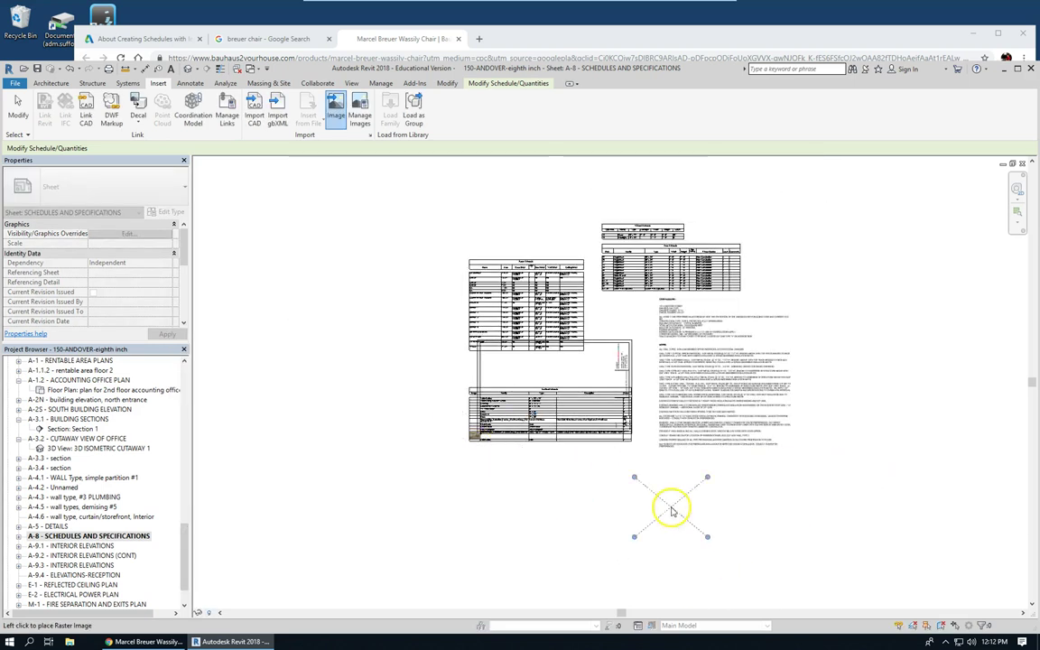
left_click(606, 497)
scroll(709, 535, "up", 3)
left_click(706, 531)
scroll(630, 529, "up", 2)
Select and deselect the placed chair picture and the Furniture Schedule to check their placement
left_click(546, 449)
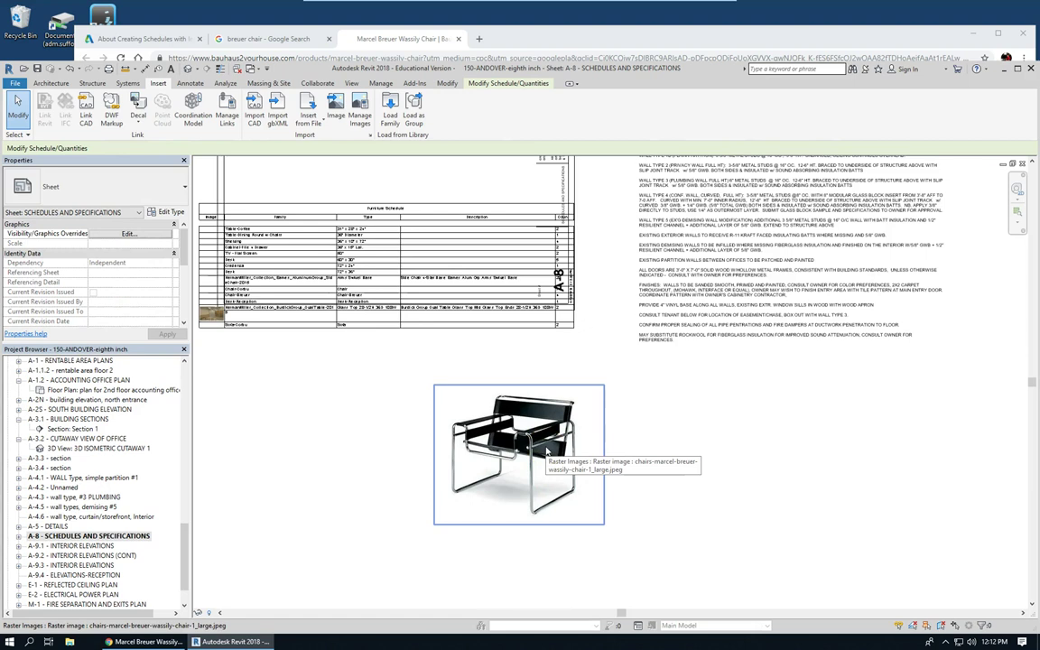
left_click(576, 418)
scroll(433, 298, "down", 2)
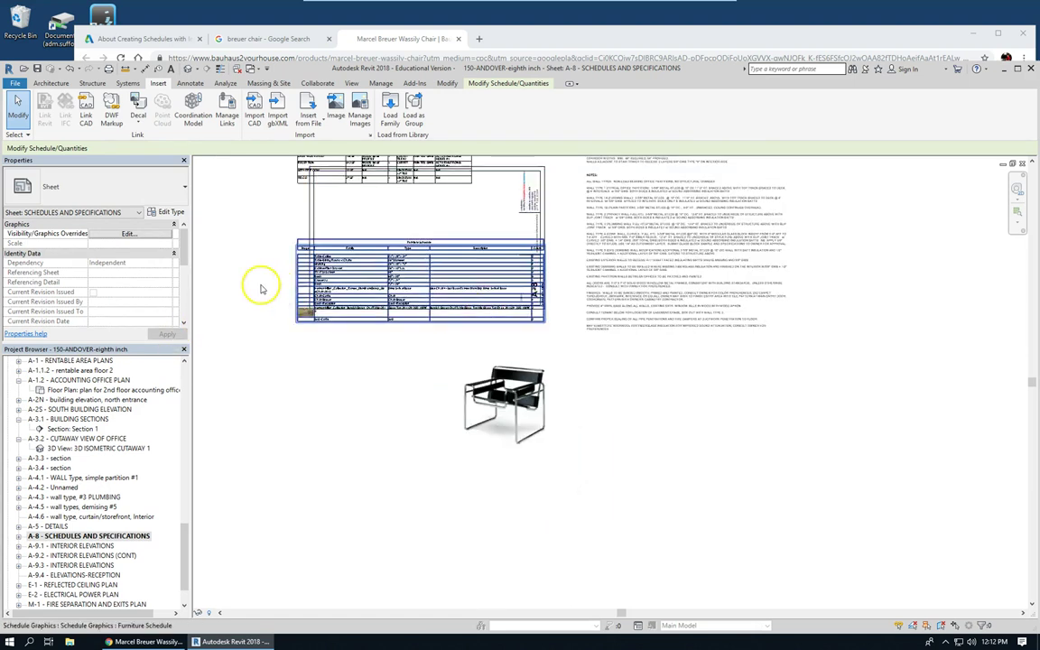
scroll(262, 289, "up", 3)
left_click(311, 324)
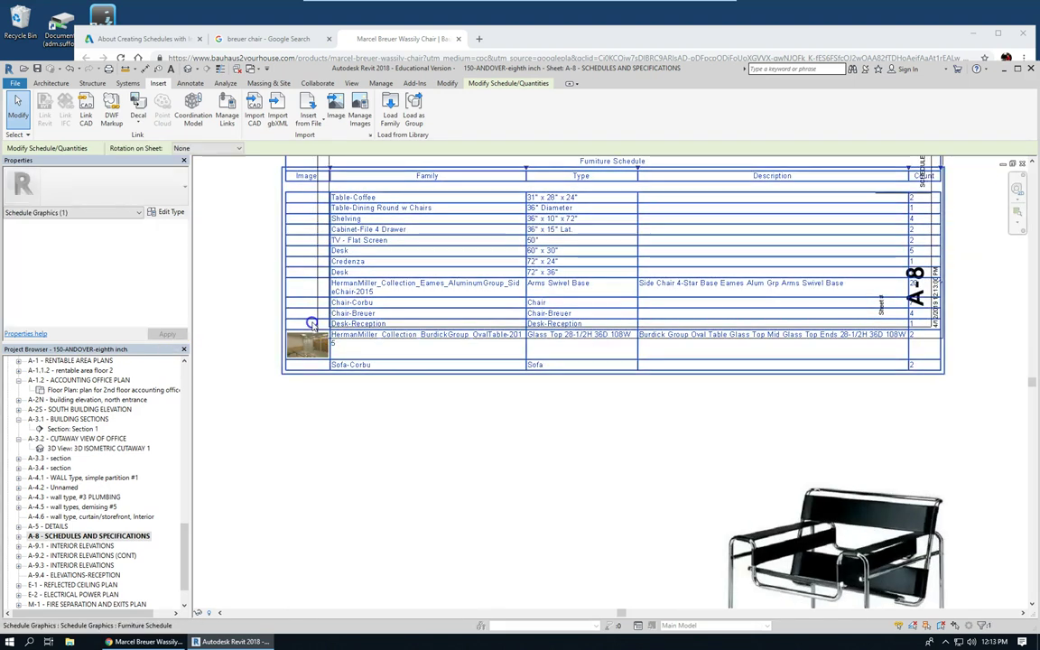
left_click(407, 316)
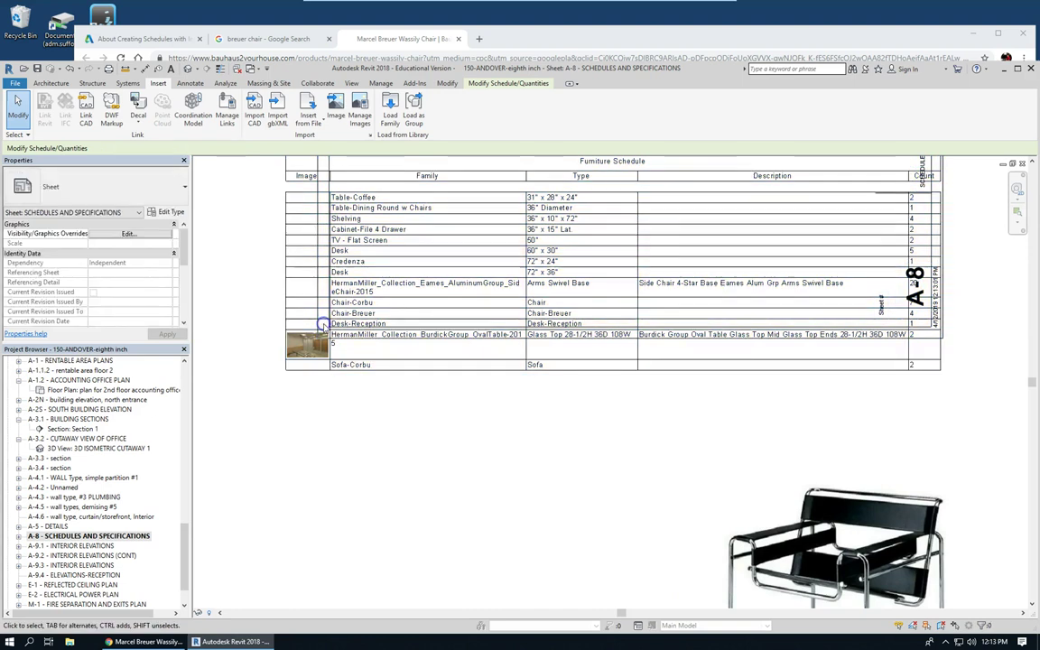
In the Furniture Schedule, assign the Wassily chair image to the Chair-Breuer row's Image cell
double_click(384, 300)
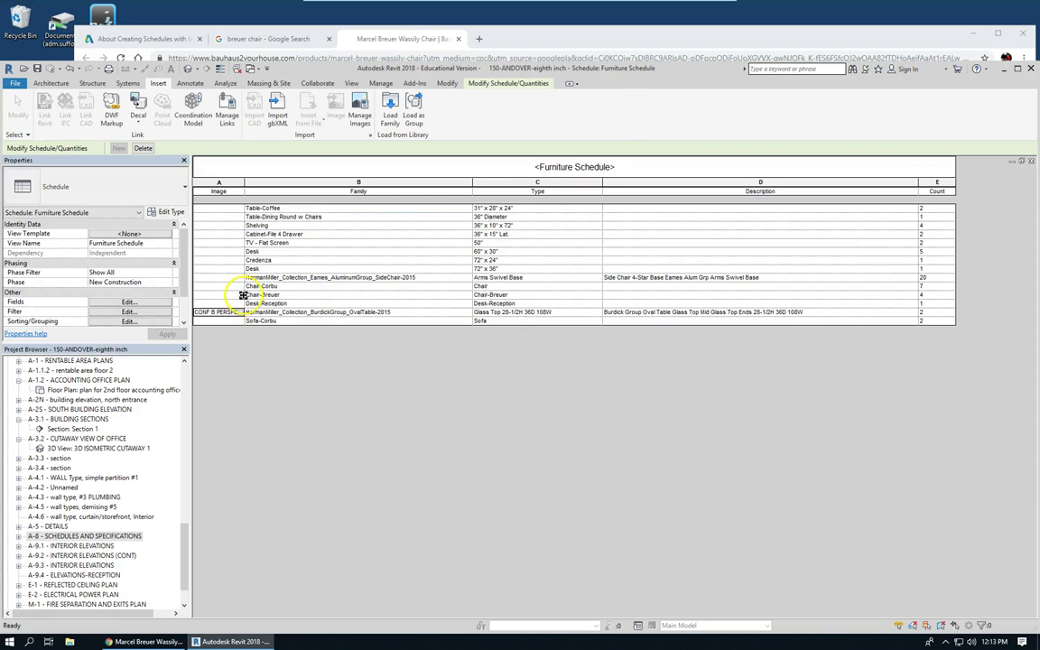
left_click(216, 267)
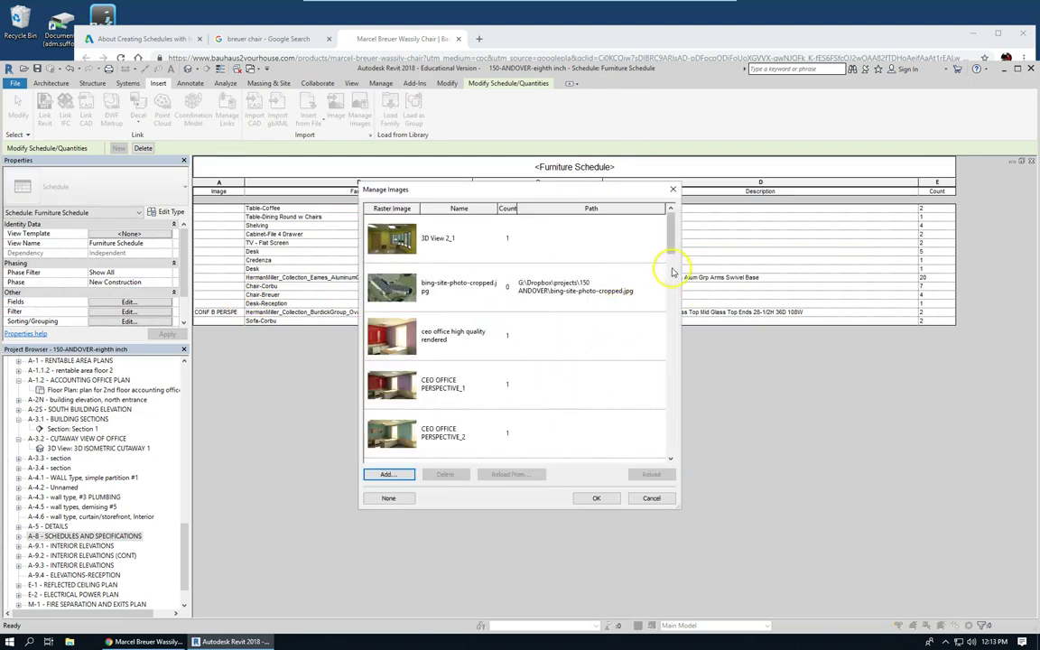
left_click_drag(671, 217, 668, 343)
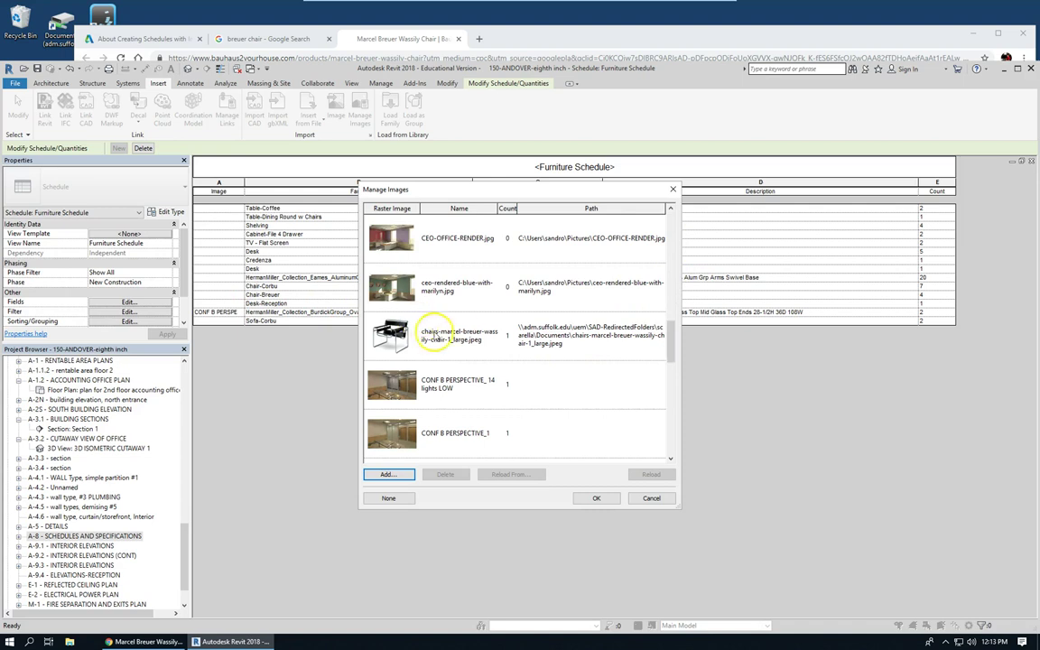
left_click(435, 335)
left_click(595, 494)
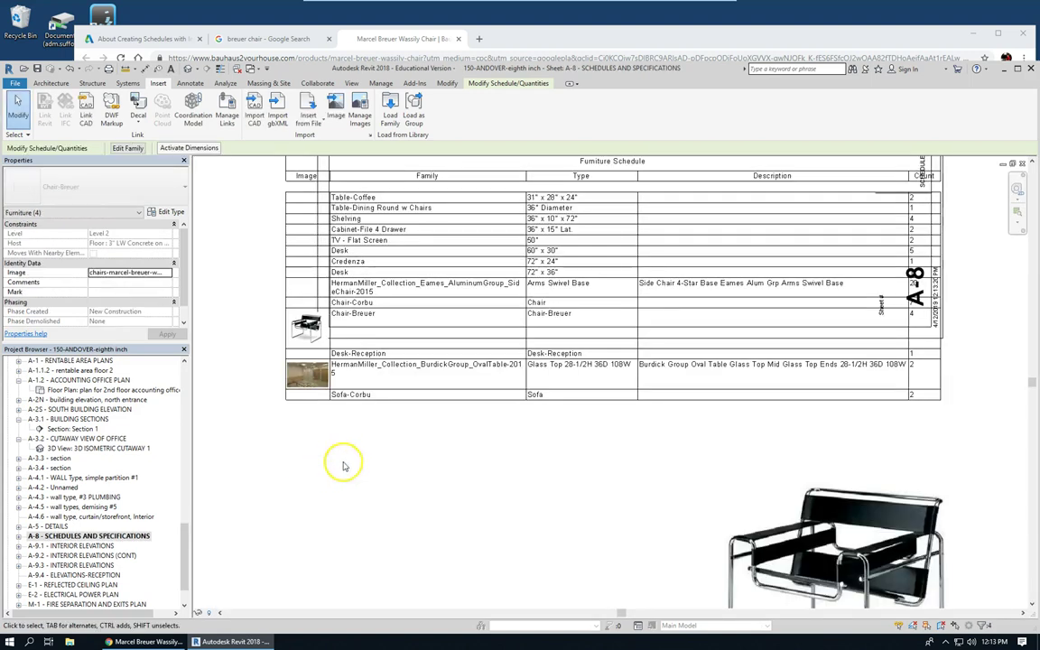
scroll(352, 442, "up", 4)
scroll(331, 431, "up", 1)
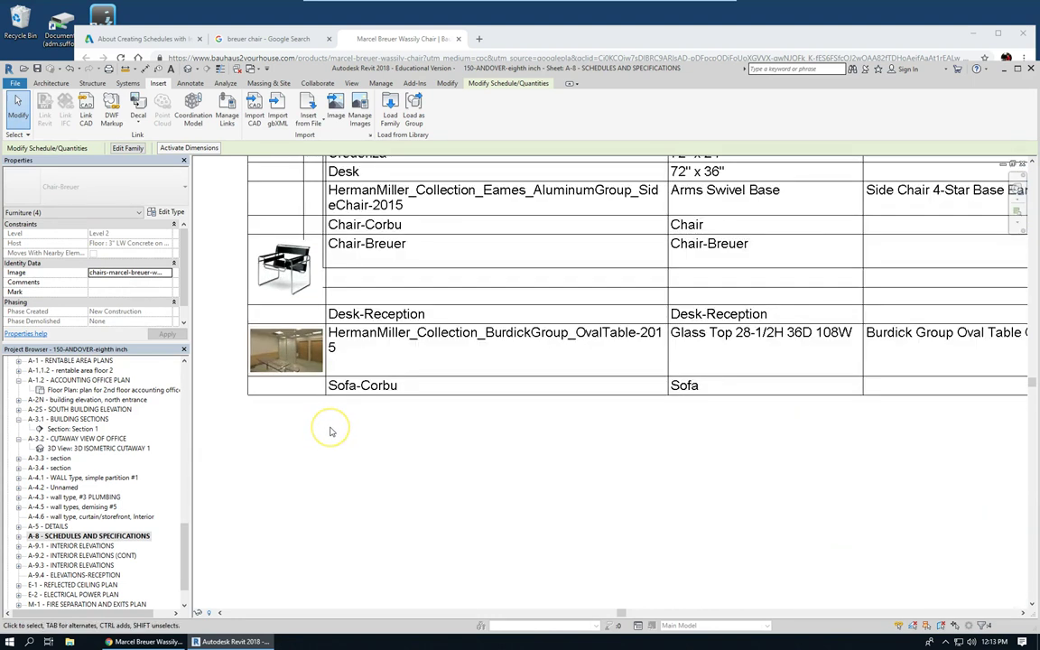
scroll(330, 431, "down", 2)
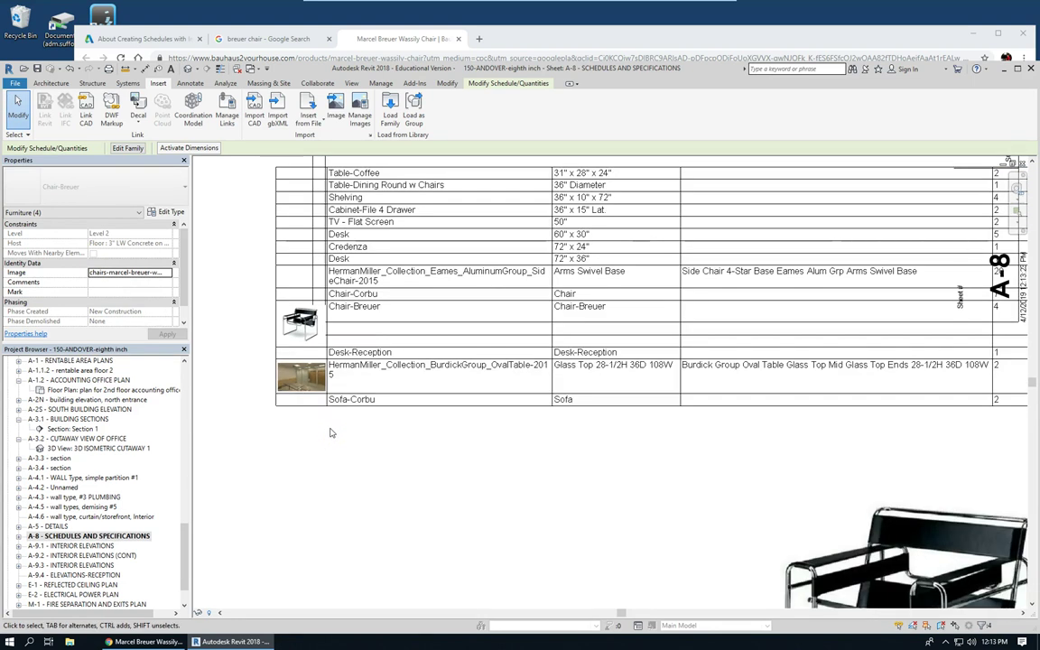
left_click(320, 357)
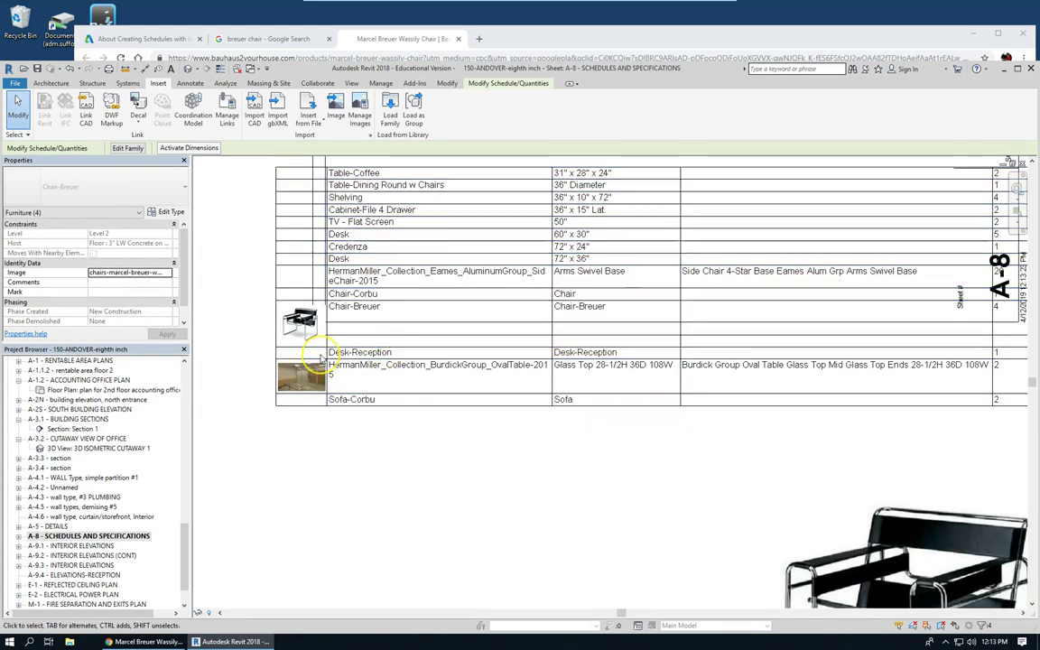